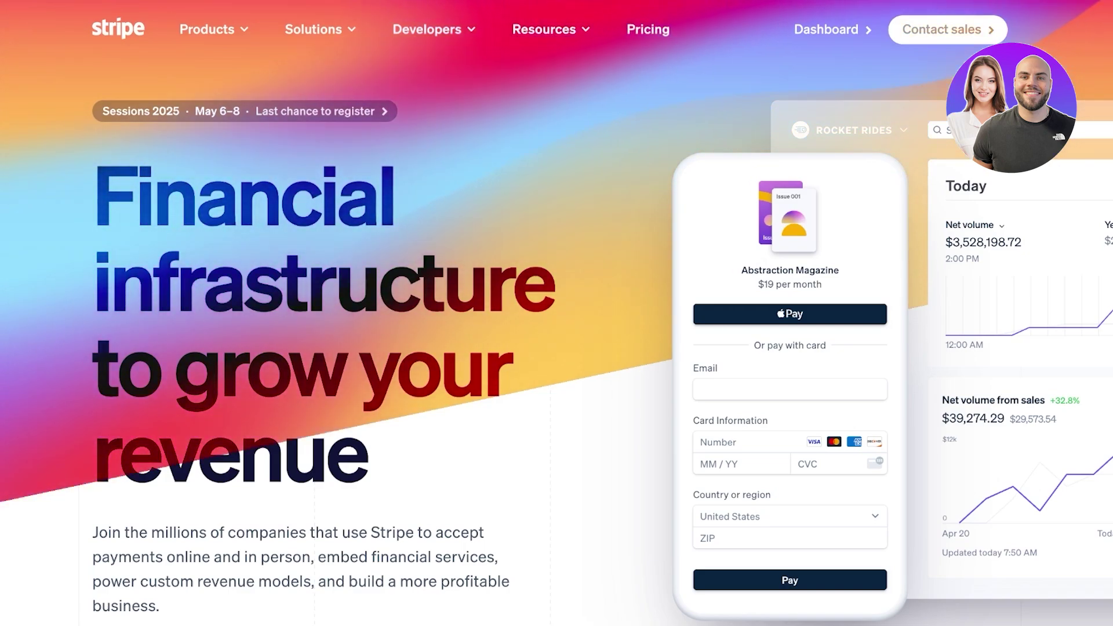
Open Stripe's Payments product page and review its online payment options, including Elements, Payment Links and Checkout
{"action": "mouse_move", "coordinate": [320, 30]}
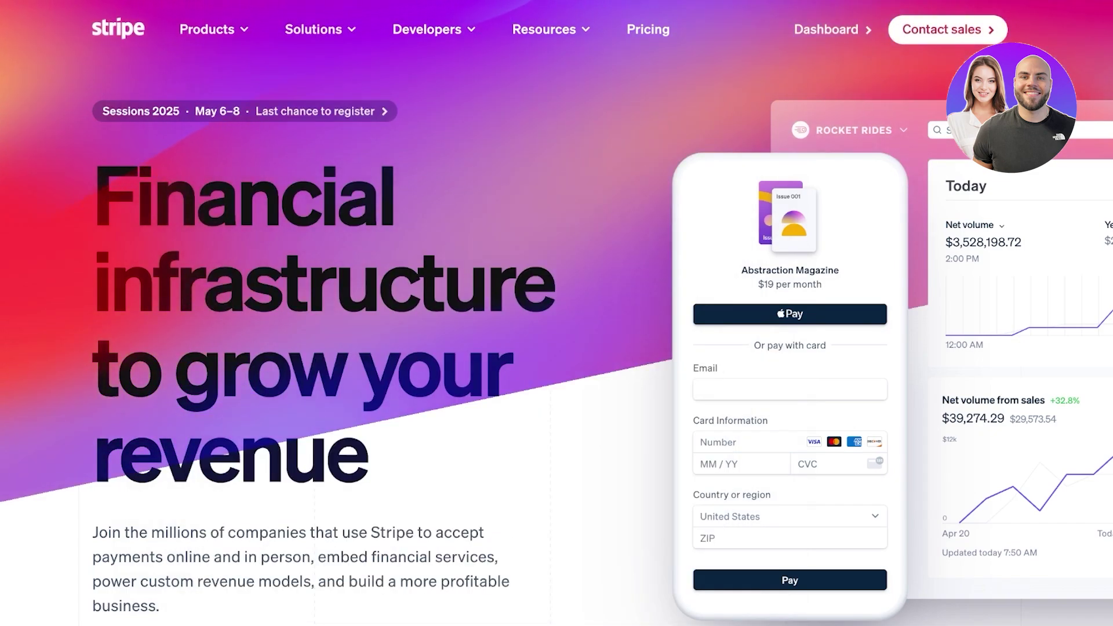
{"action": "mouse_move", "coordinate": [214, 29]}
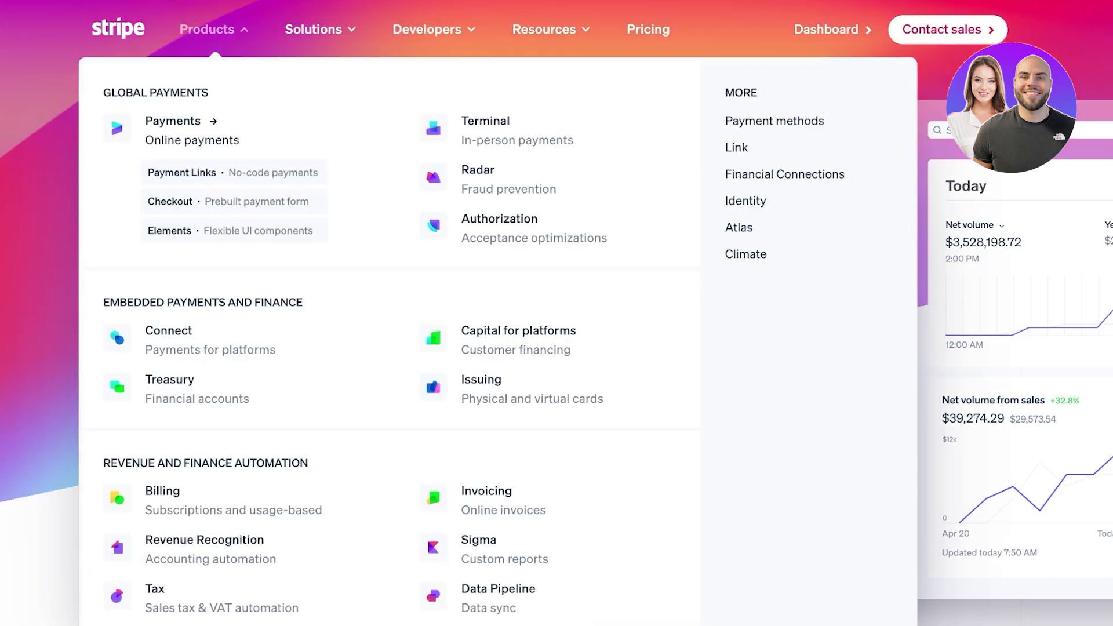
{"action": "left_click", "coordinate": [173, 122]}
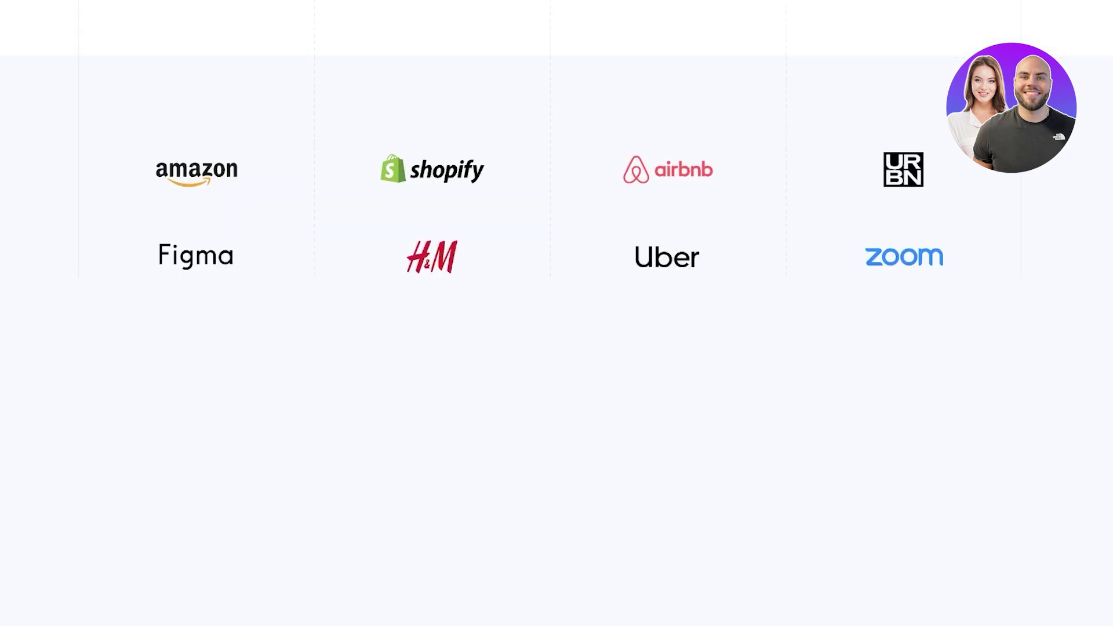
{"action": "scroll", "coordinate": [557, 313], "scroll_direction": "down", "scroll_amount": 3}
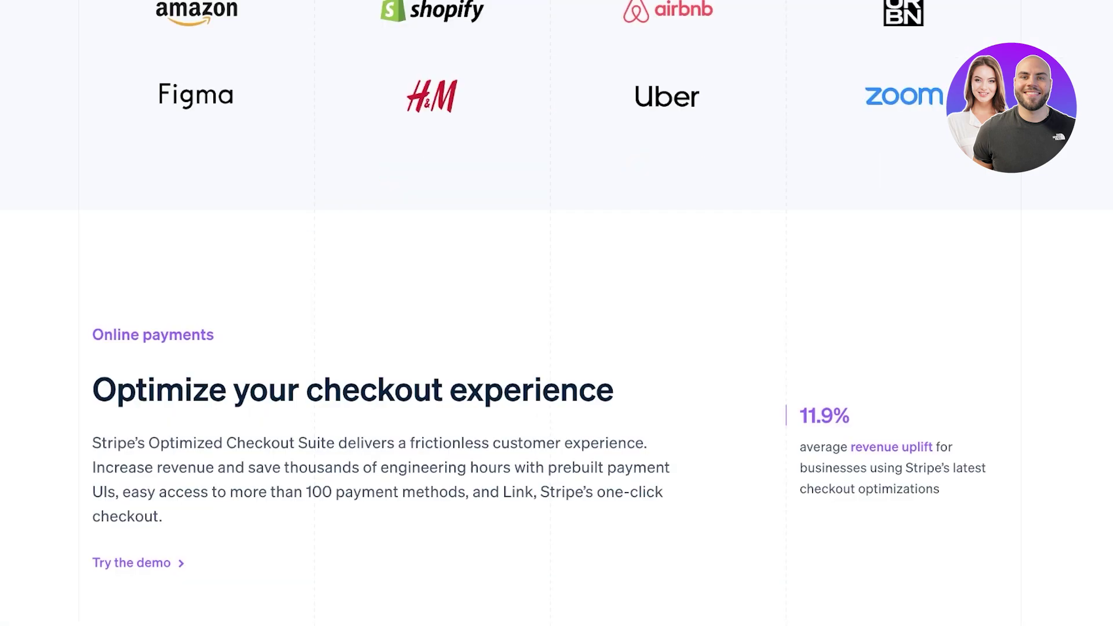
{"action": "scroll", "coordinate": [557, 313], "scroll_direction": "up", "scroll_amount": 5}
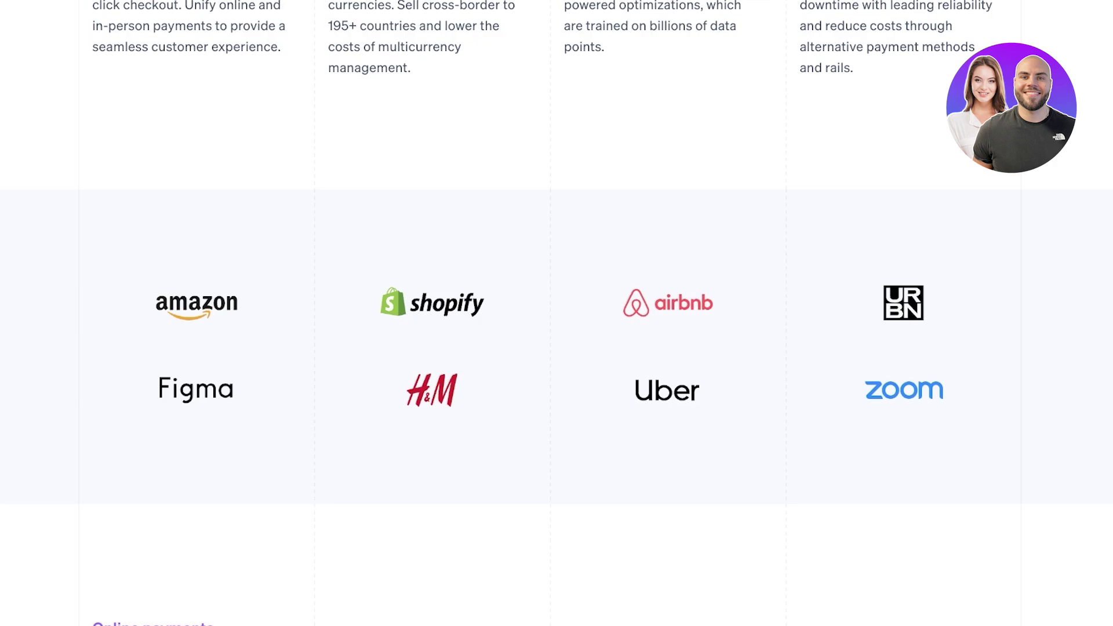
{"action": "scroll", "coordinate": [556, 313], "scroll_direction": "down", "scroll_amount": 10}
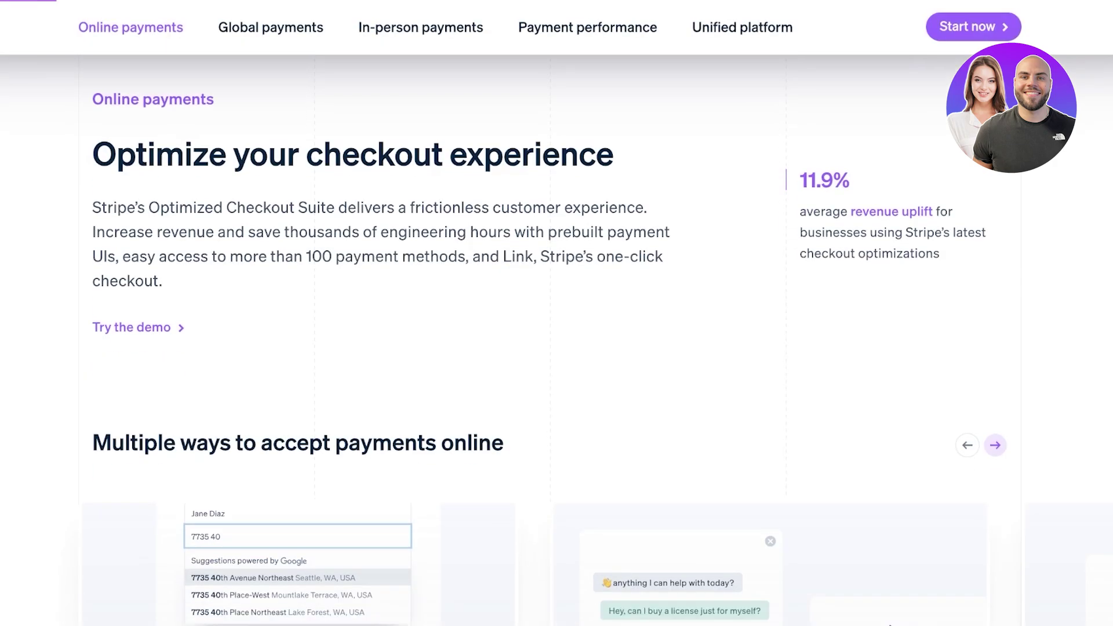
{"action": "scroll", "coordinate": [557, 313], "scroll_direction": "down", "scroll_amount": 6}
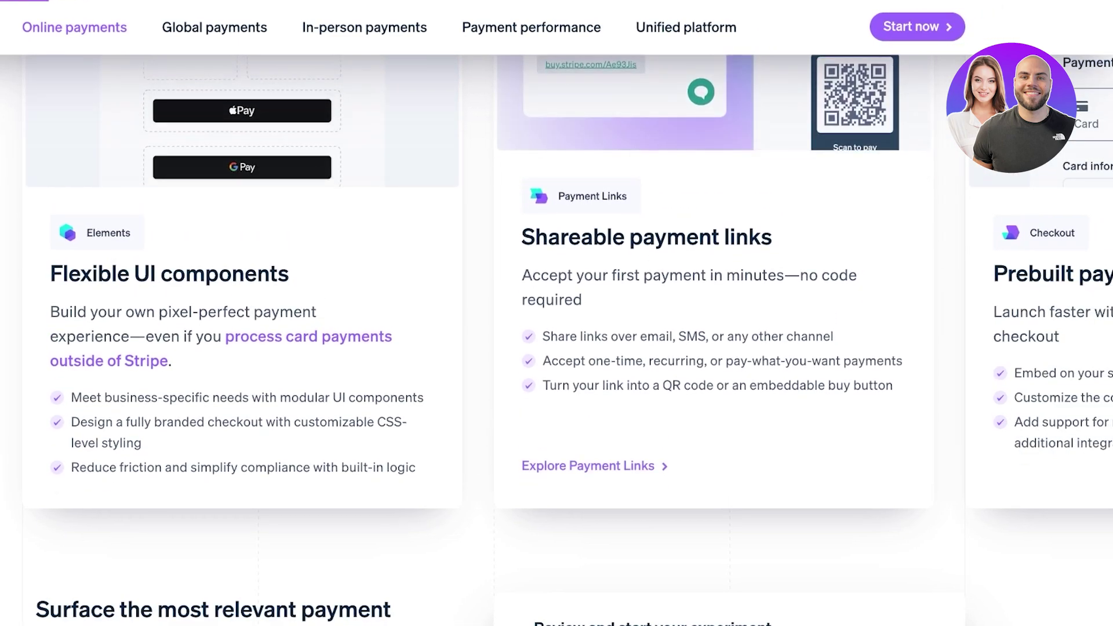
{"action": "scroll", "coordinate": [557, 313], "scroll_direction": "down", "scroll_amount": 3}
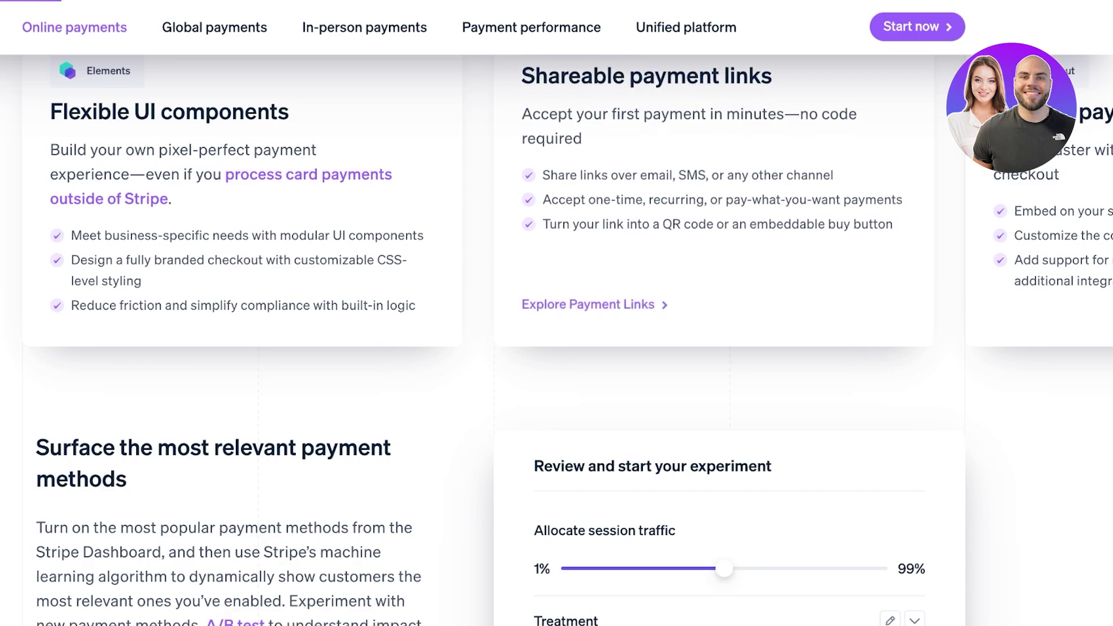
{"action": "scroll", "coordinate": [556, 313], "scroll_direction": "down", "scroll_amount": 9}
{"action": "scroll", "coordinate": [557, 313], "scroll_direction": "up", "scroll_amount": 2}
{"action": "scroll", "coordinate": [557, 313], "scroll_direction": "left", "scroll_amount": 1}
{"action": "scroll", "coordinate": [557, 313], "scroll_direction": "up", "scroll_amount": 15}
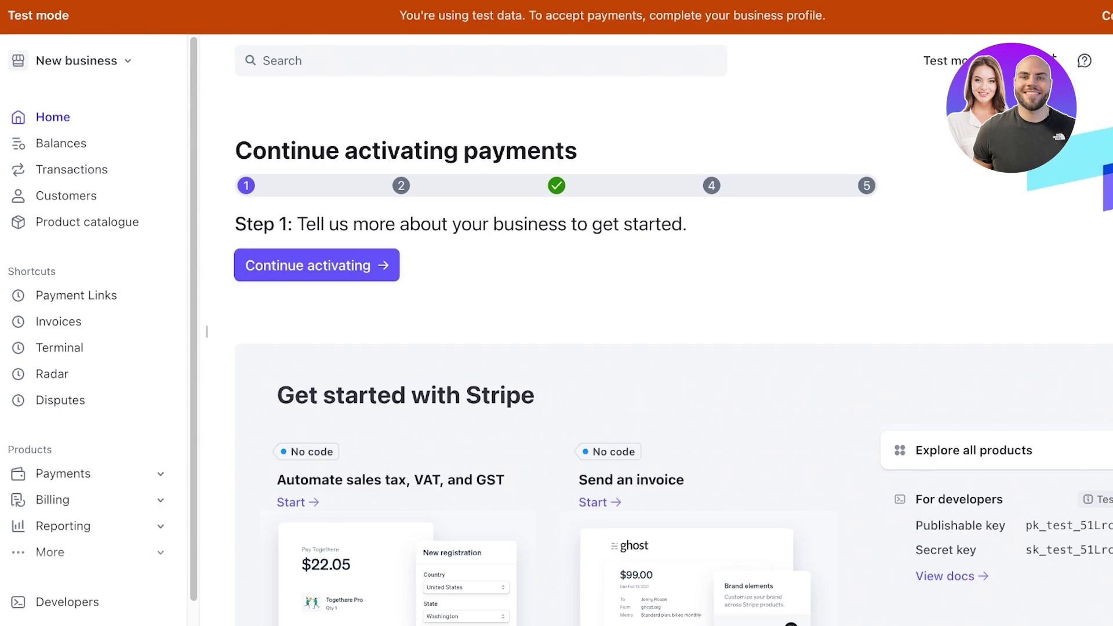
Open the account's payment settings and review the custom options for Checkout and Payment Links
{"action": "left_click", "coordinate": [76, 60]}
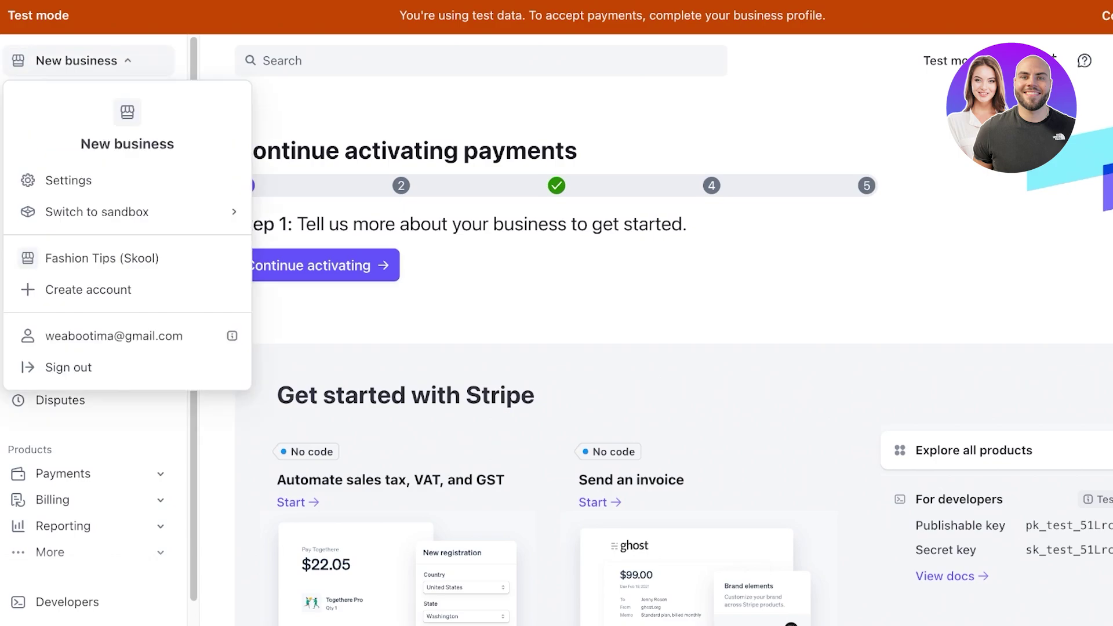
{"action": "left_click", "coordinate": [69, 180]}
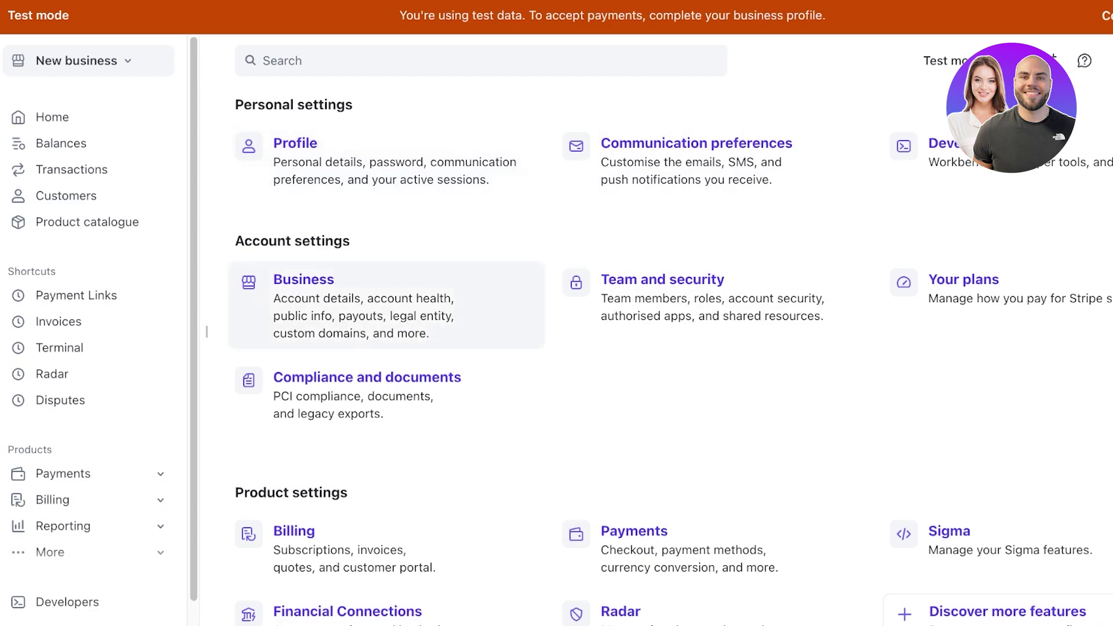
{"action": "scroll", "coordinate": [382, 307], "scroll_direction": "down", "scroll_amount": 4}
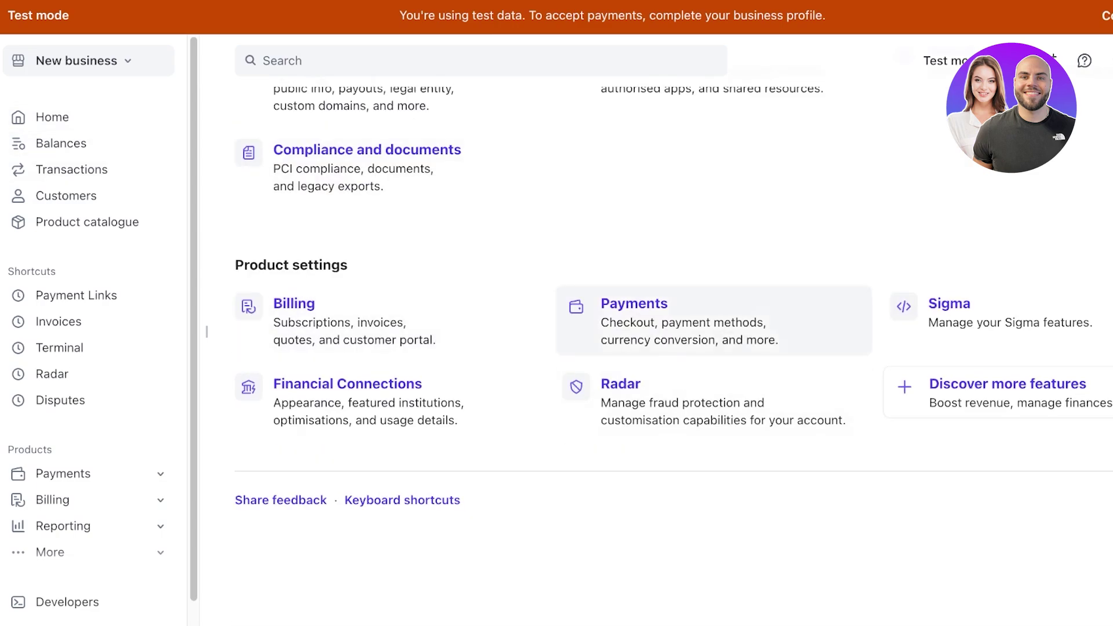
{"action": "left_click", "coordinate": [698, 333]}
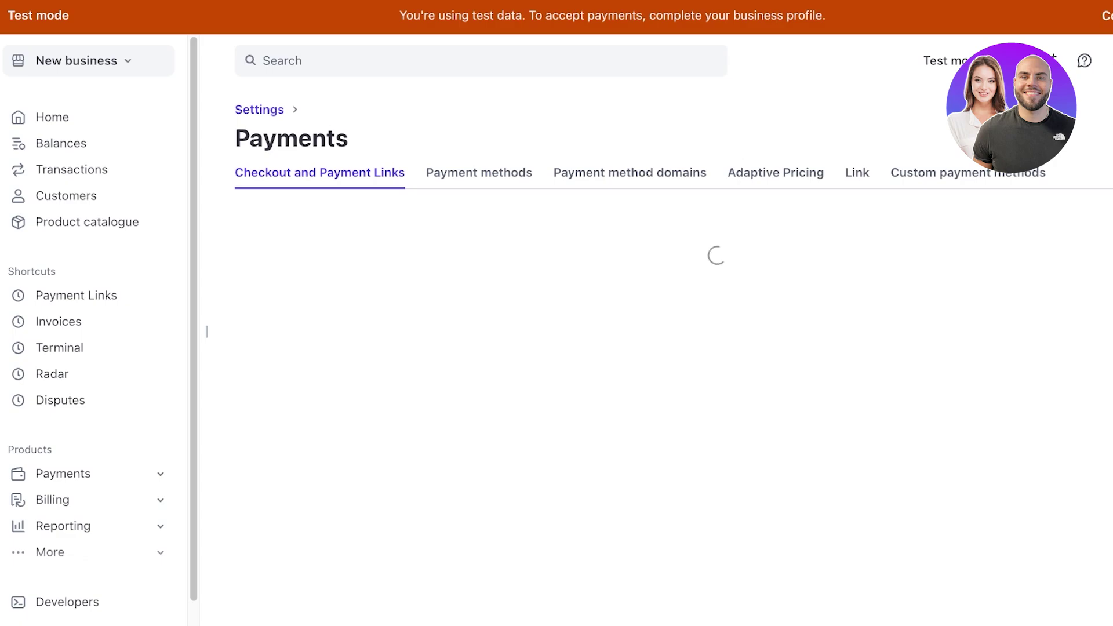
{"action": "scroll", "coordinate": [207, 332], "scroll_direction": "down", "scroll_amount": 15}
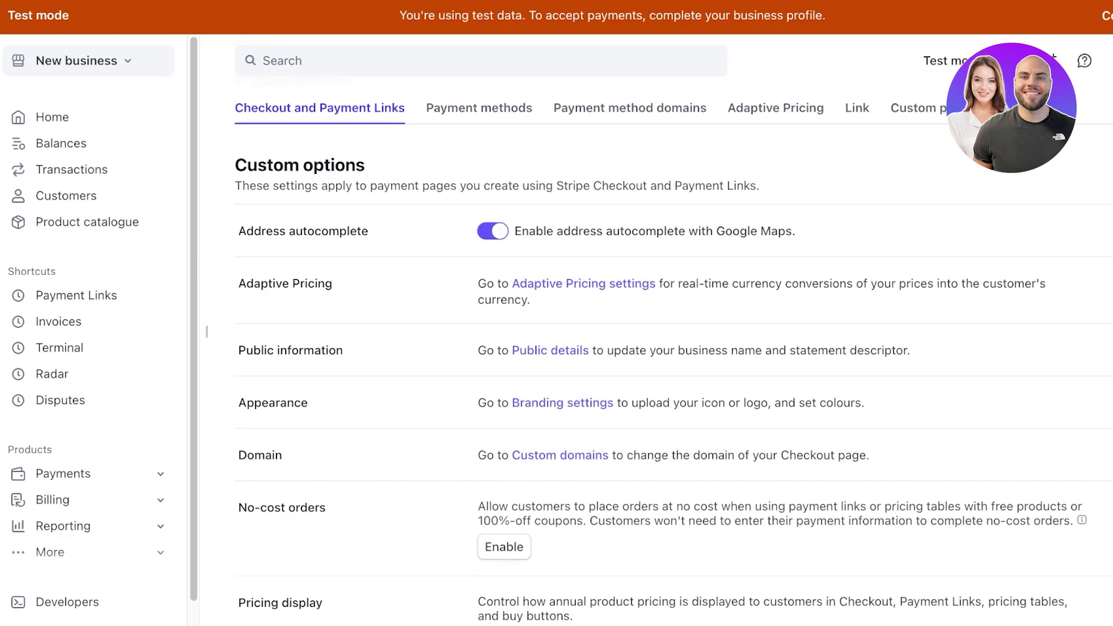
{"action": "scroll", "coordinate": [557, 347], "scroll_direction": "down", "scroll_amount": 5}
{"action": "scroll", "coordinate": [557, 348], "scroll_direction": "up", "scroll_amount": 20}
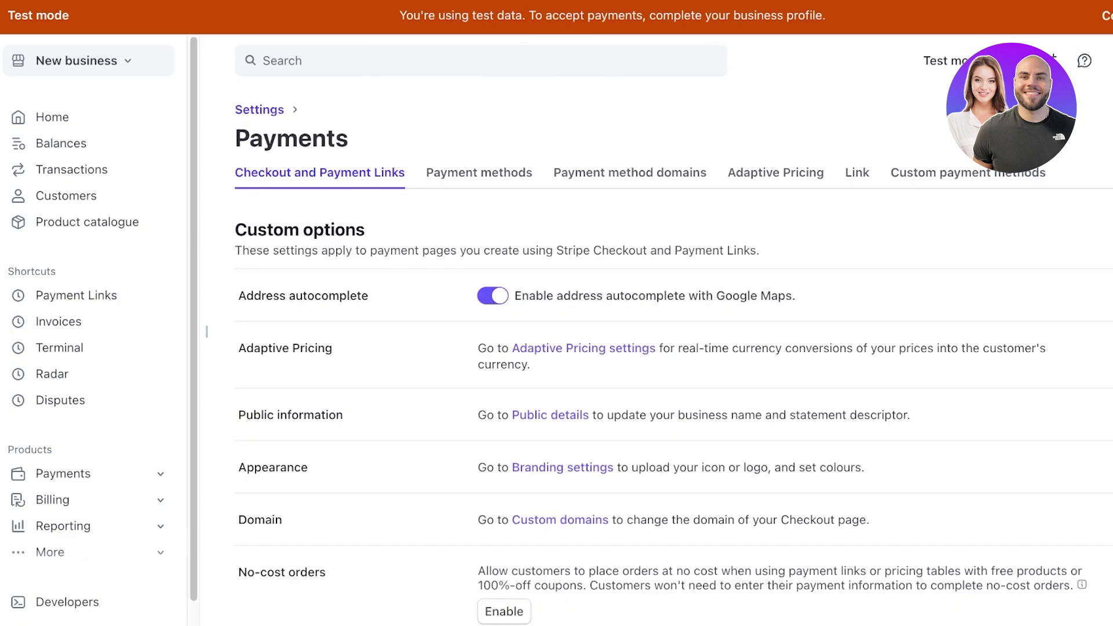
Open the payment methods settings, view the form for creating a new payment method configuration, and close it without saving
{"action": "scroll", "coordinate": [405, 232], "scroll_direction": "right", "scroll_amount": 2}
{"action": "left_click", "coordinate": [365, 173]}
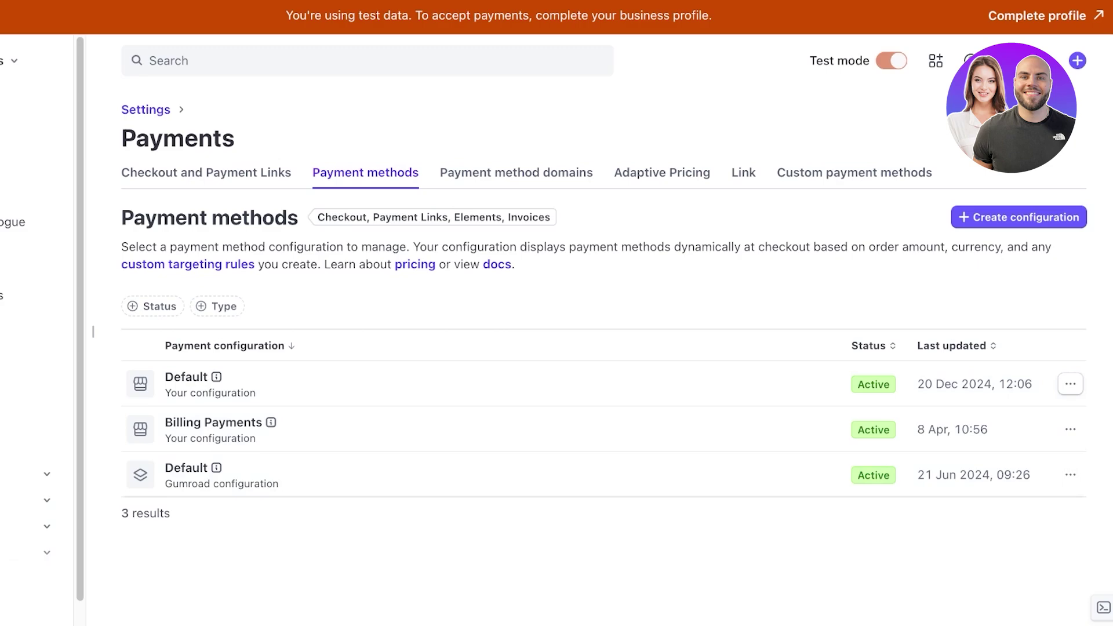
{"action": "left_click", "coordinate": [1019, 216]}
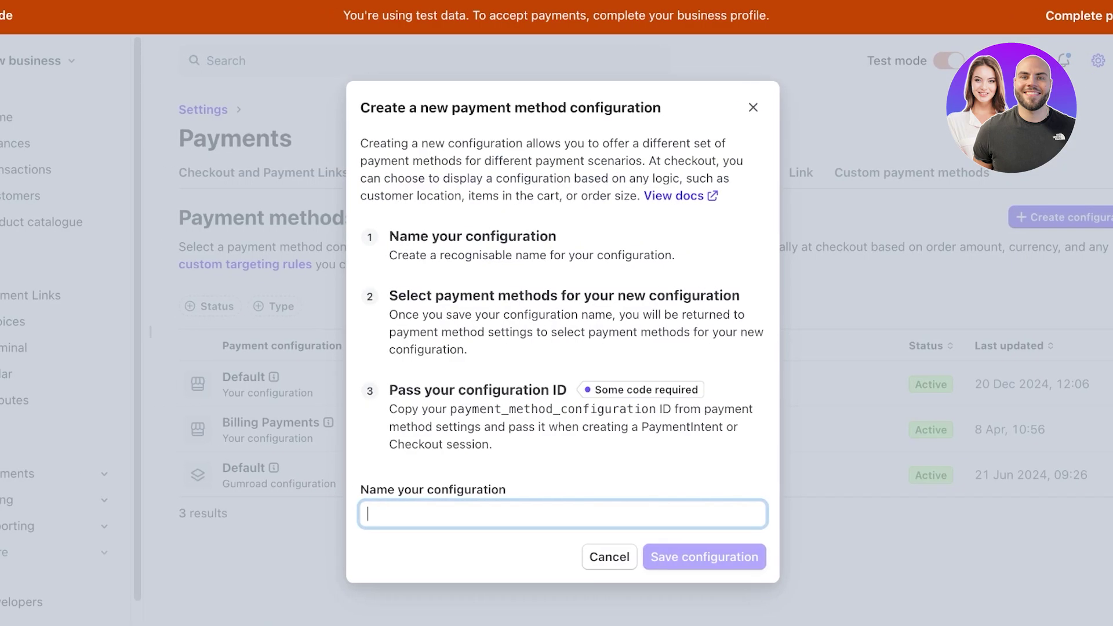
{"action": "key", "text": "Escape"}
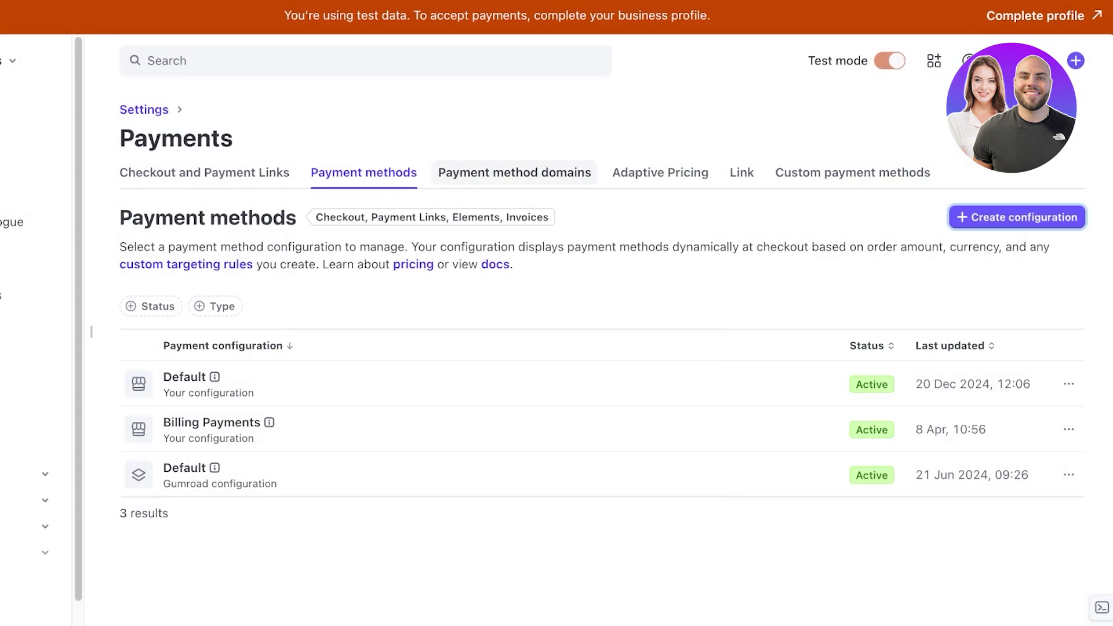
Look through the Adaptive Pricing and custom payment methods settings
{"action": "left_click", "coordinate": [661, 173]}
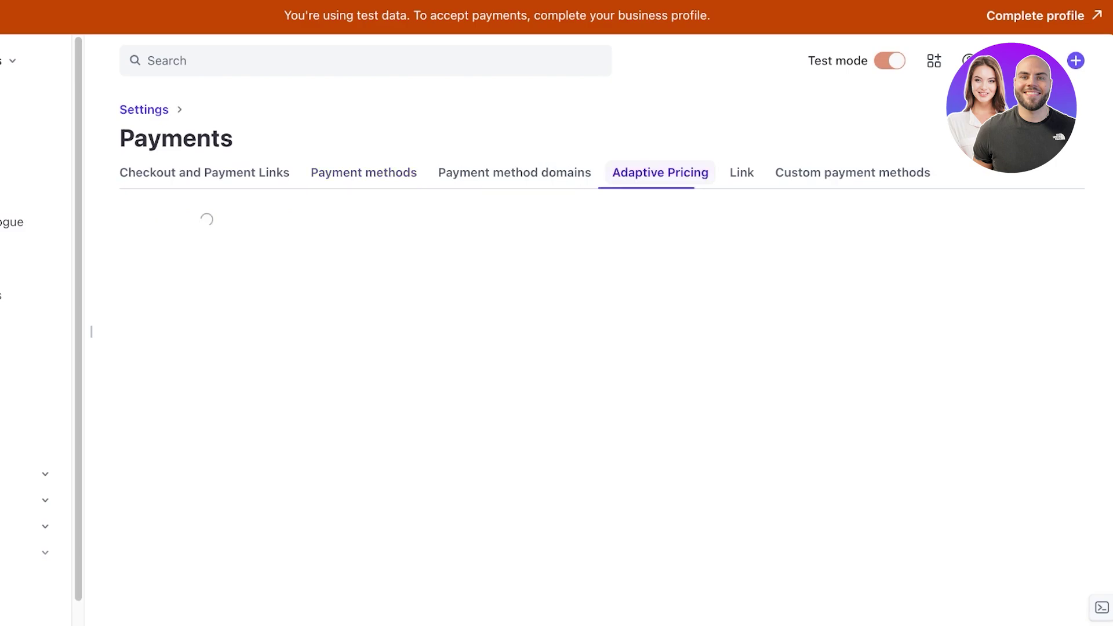
{"action": "left_click", "coordinate": [853, 173]}
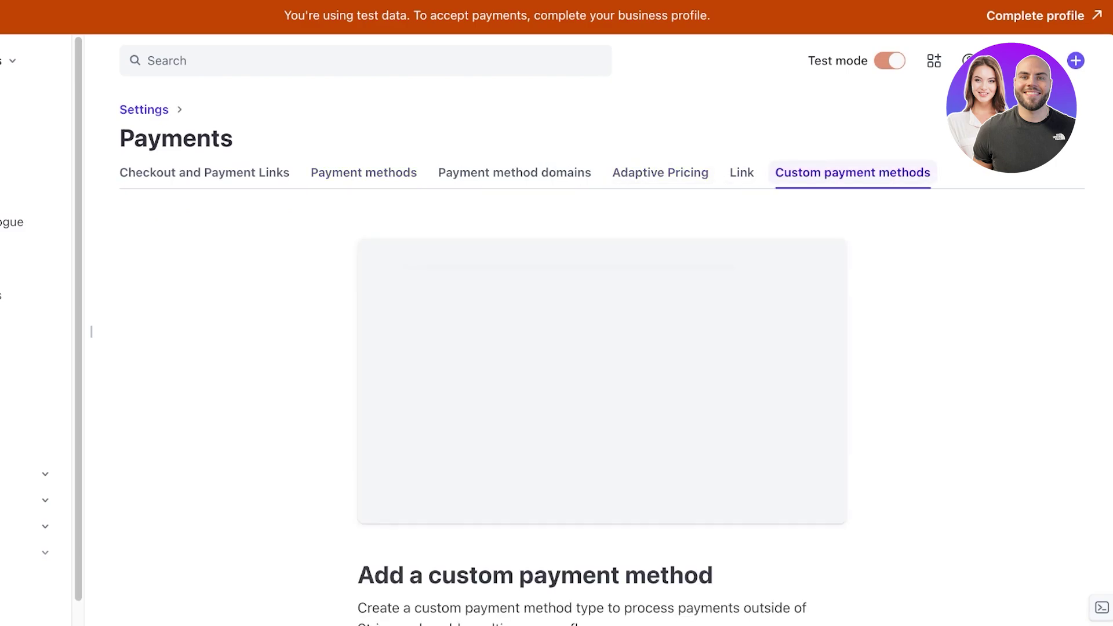
{"action": "scroll", "coordinate": [602, 371], "scroll_direction": "down", "scroll_amount": 3}
{"action": "scroll", "coordinate": [603, 347], "scroll_direction": "up", "scroll_amount": 3}
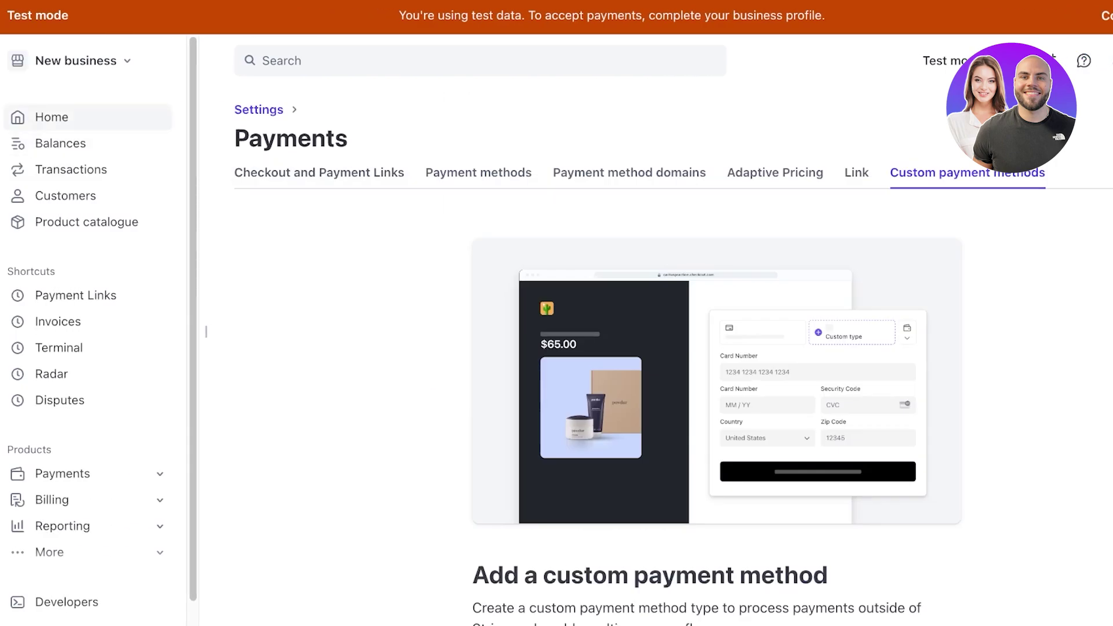
Return to the dashboard home and examine the features listed under the Payments and Billing products
{"action": "left_click", "coordinate": [51, 116]}
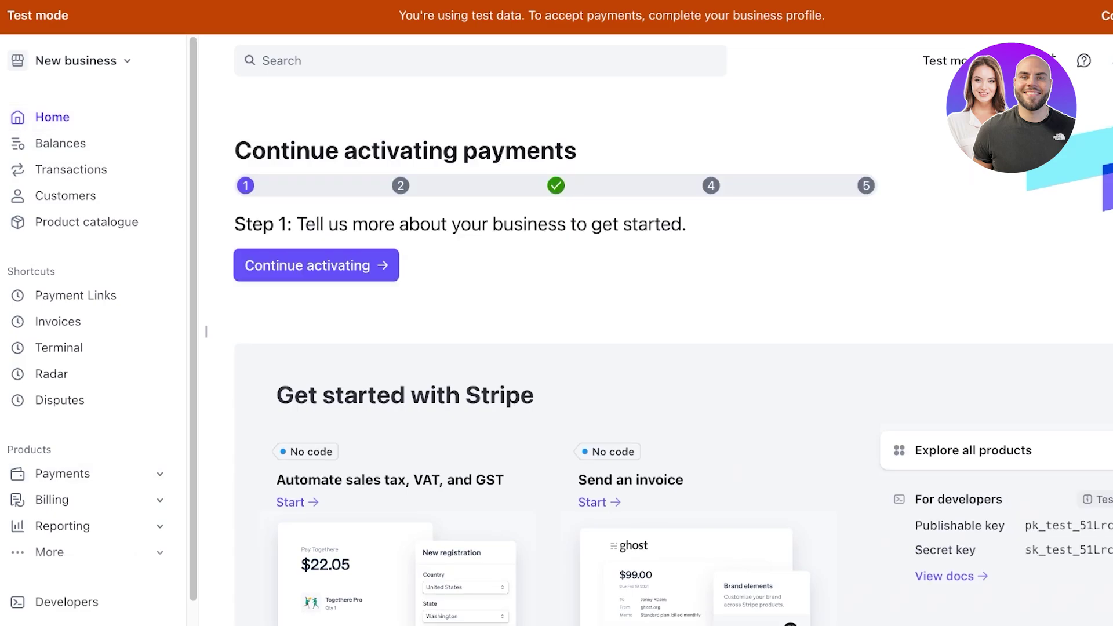
{"action": "left_click", "coordinate": [63, 474]}
{"action": "scroll", "coordinate": [63, 446], "scroll_direction": "down", "scroll_amount": 2}
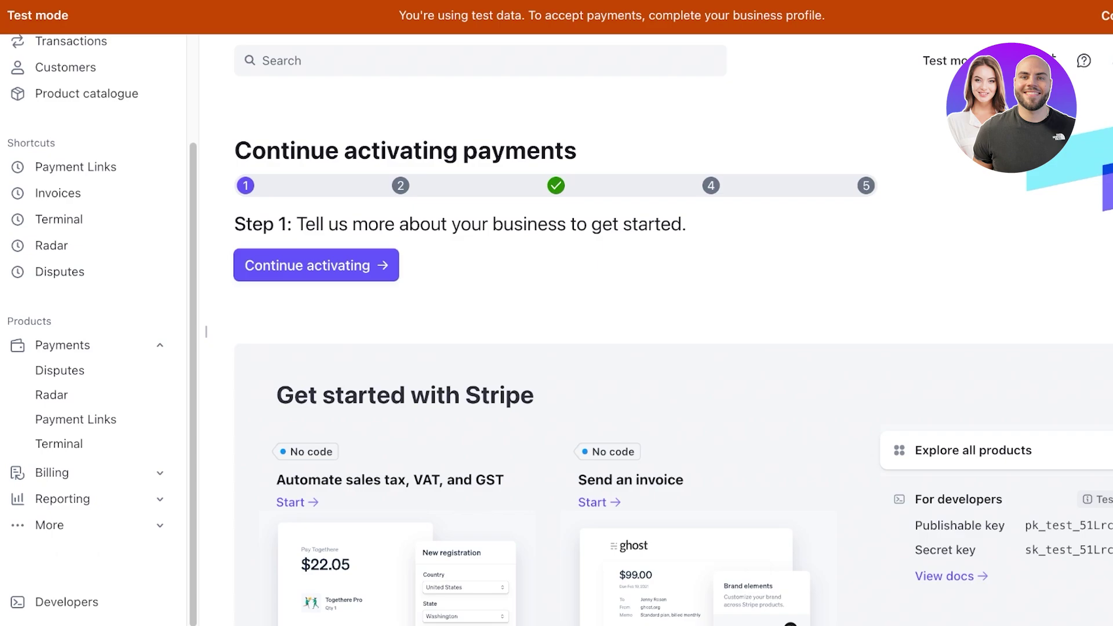
{"action": "left_click", "coordinate": [58, 472]}
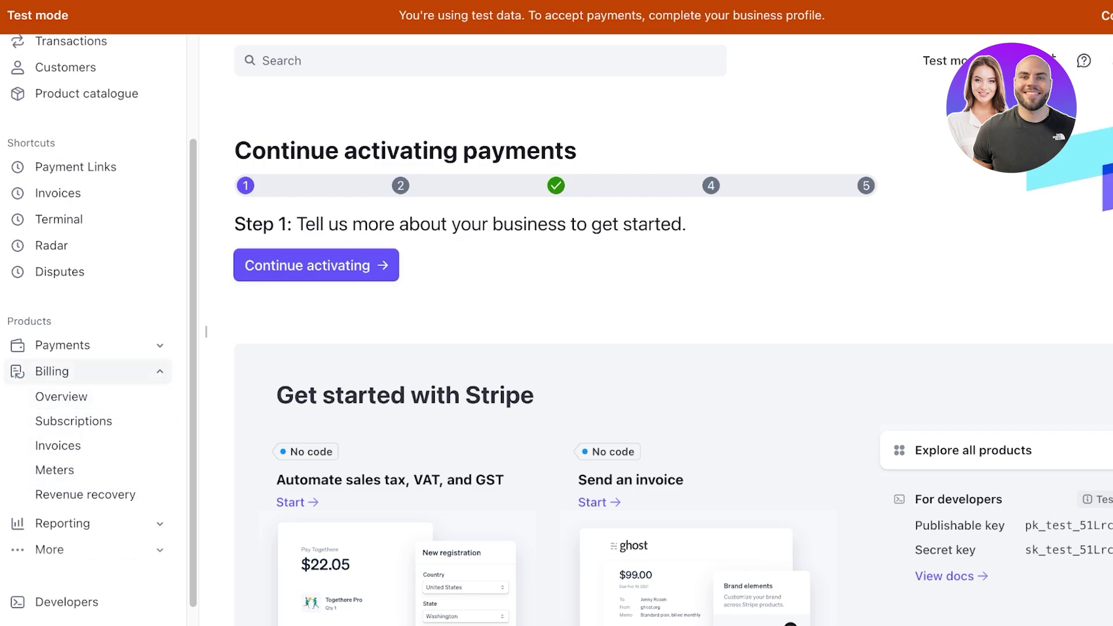
{"action": "left_click", "coordinate": [52, 371]}
{"action": "left_click", "coordinate": [63, 446]}
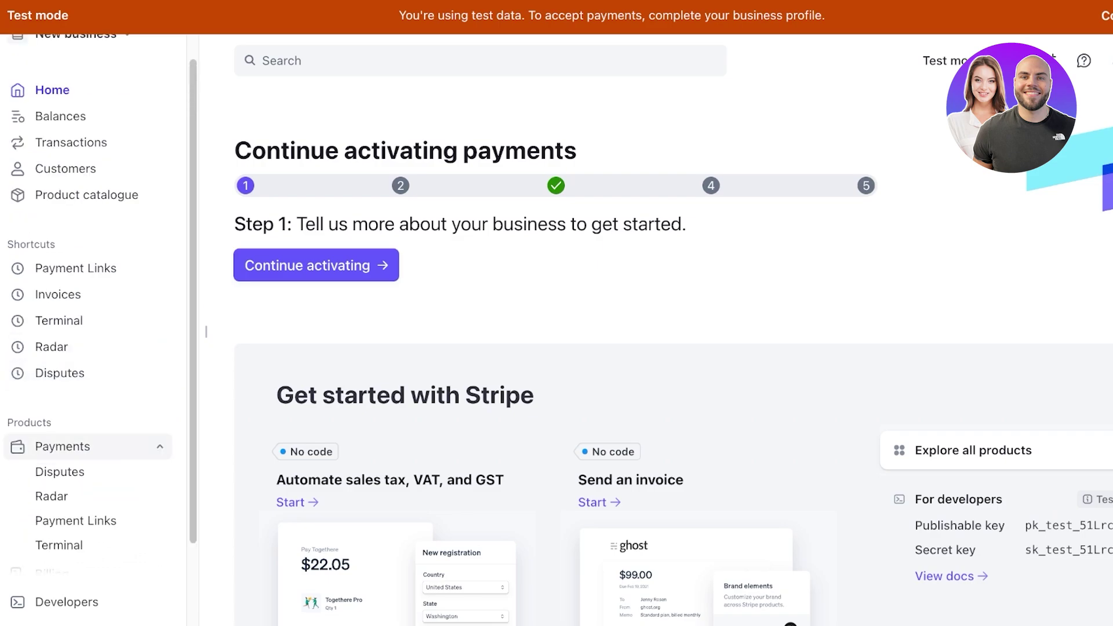
{"action": "scroll", "coordinate": [87, 472], "scroll_direction": "down", "scroll_amount": 2}
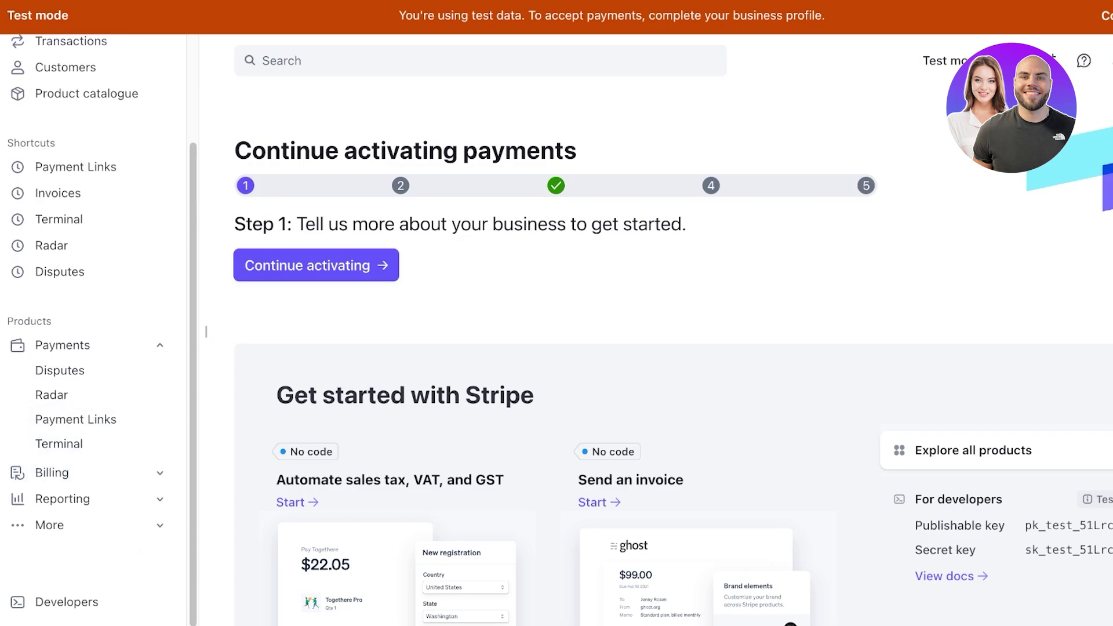
{"action": "scroll", "coordinate": [87, 419], "scroll_direction": "up", "scroll_amount": 2}
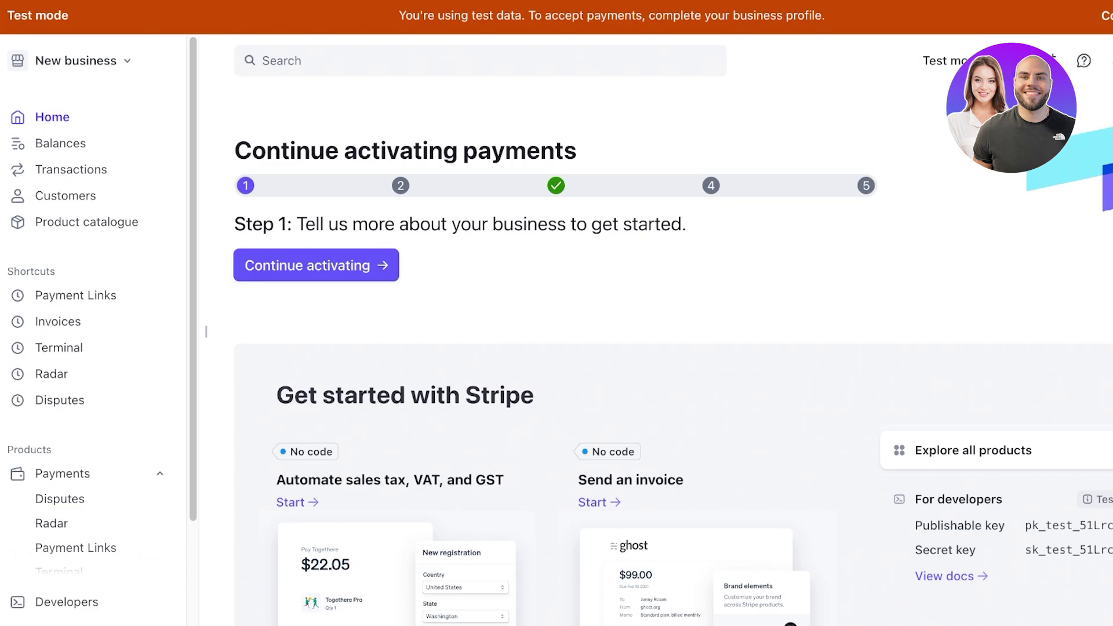
Start adding a new product in the product catalogue and name it "Yellow Set"
{"action": "left_click", "coordinate": [86, 222]}
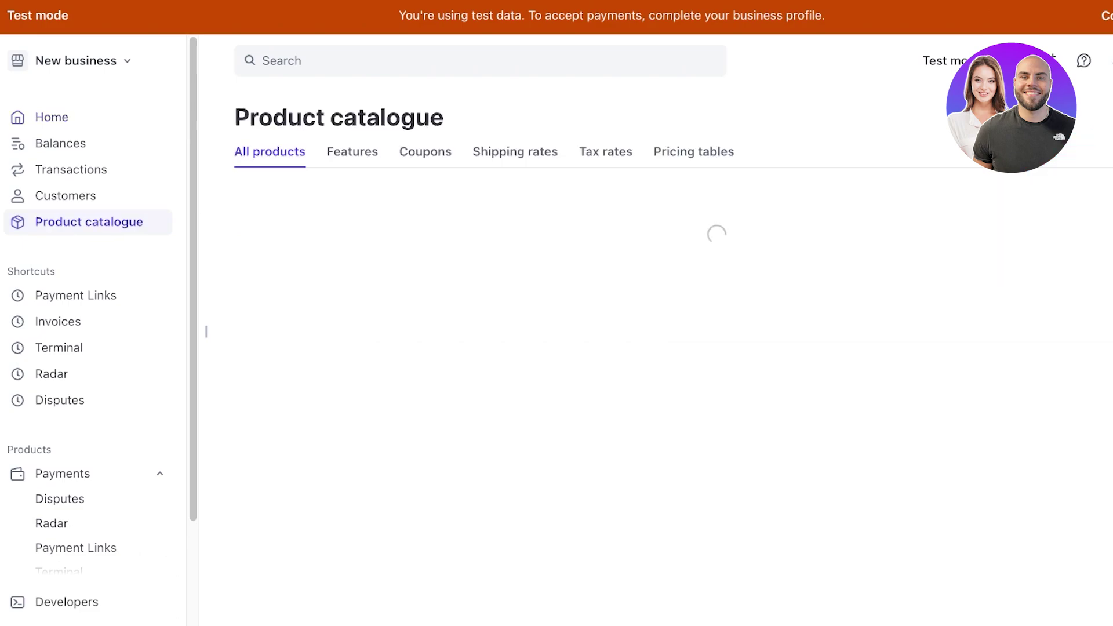
{"action": "scroll", "coordinate": [556, 313], "scroll_direction": "right", "scroll_amount": 2}
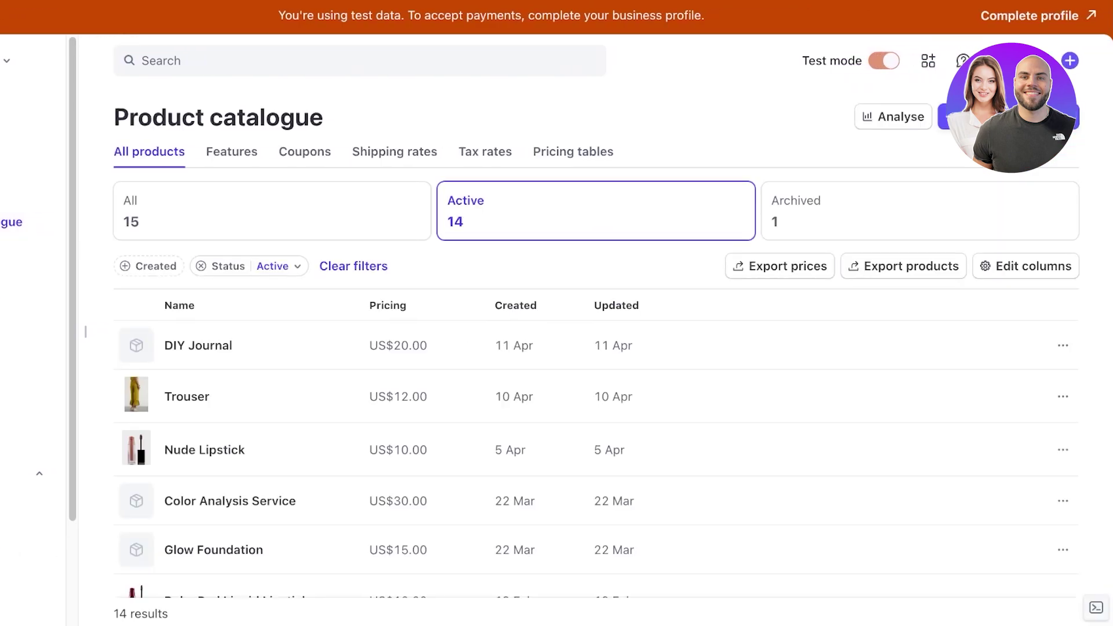
{"action": "left_click", "coordinate": [1008, 116]}
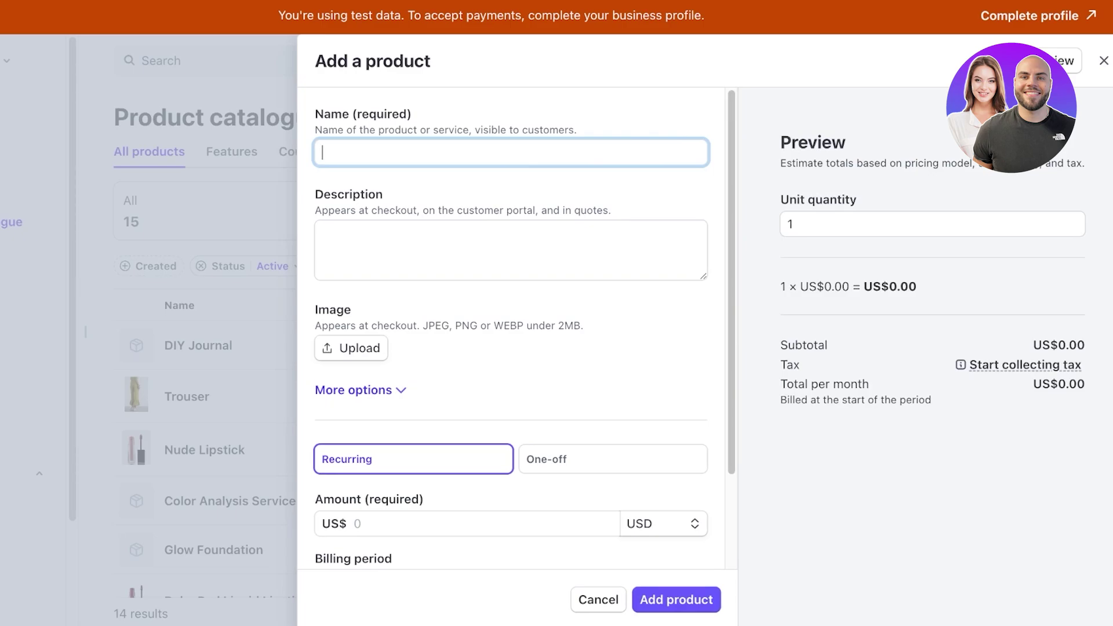
{"action": "type", "text": "A"}
{"action": "key", "text": "BackSpace"}
{"action": "type", "text": "P"}
{"action": "key", "text": "BackSpace"}
{"action": "type", "text": "M"}
{"action": "key", "text": "BackSpace"}
{"action": "type", "text": "Y"}
{"action": "key", "text": "BackSpace"}
{"action": "type", "text": "Yellow Set"}
Upload an image for the new product, leave the description empty, and change the name to "Yellow Coord Set"
{"action": "left_click", "coordinate": [511, 250]}
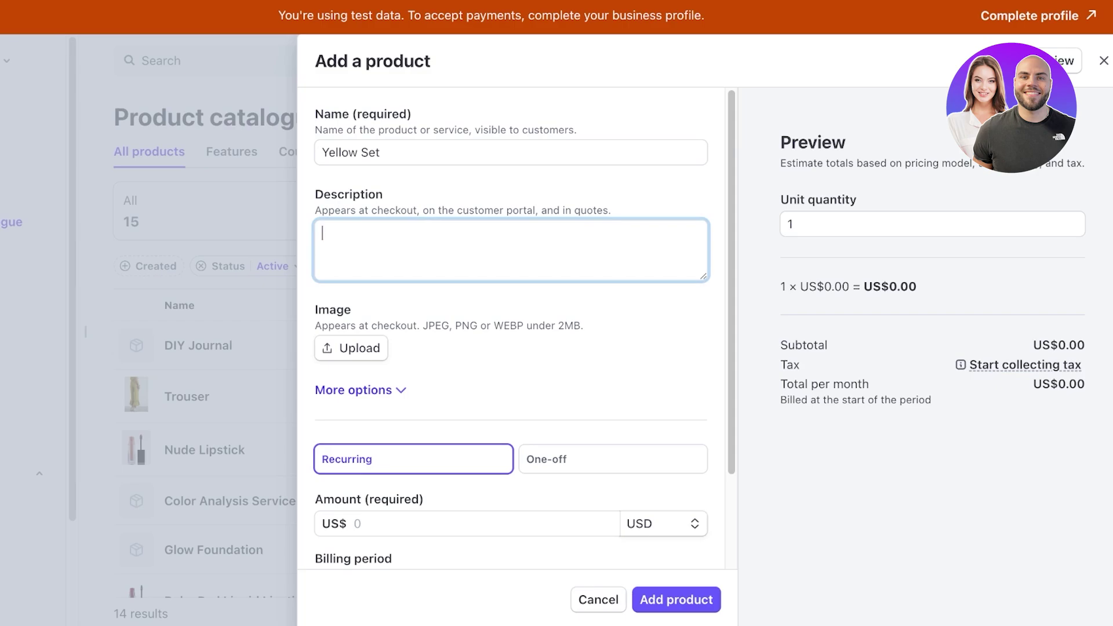
{"action": "key", "text": "Tab"}
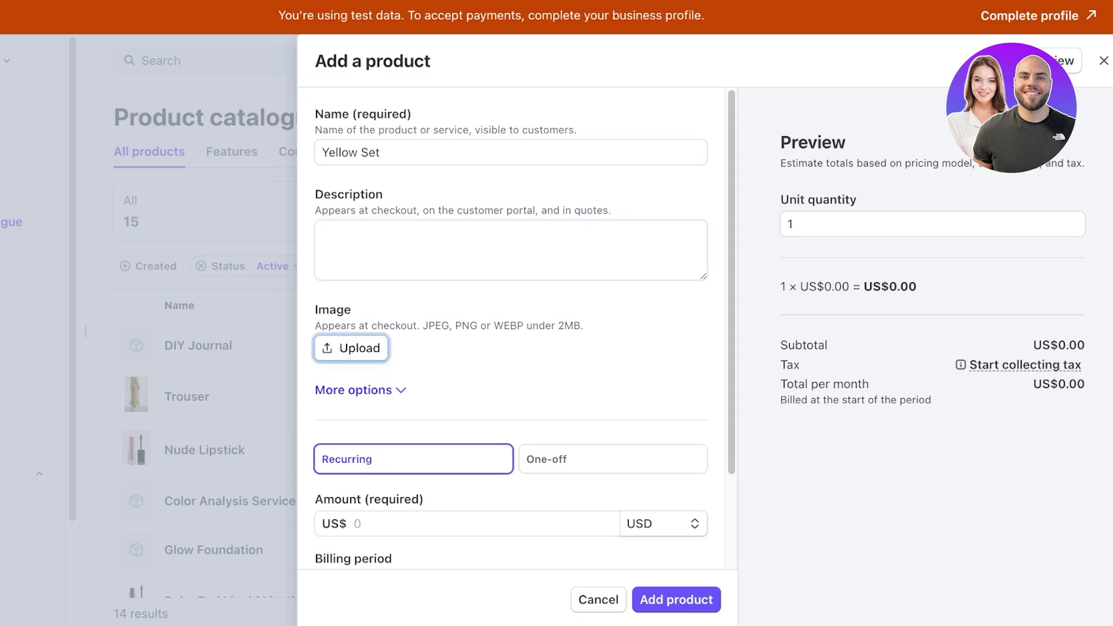
{"action": "key", "text": "Return"}
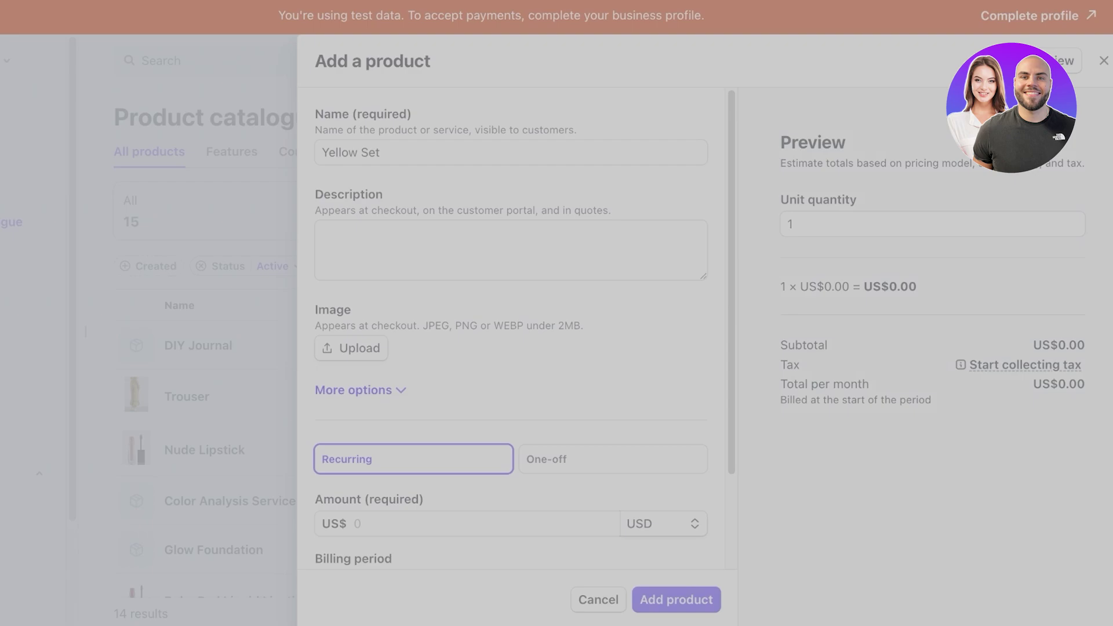
{"action": "key", "text": "Return"}
{"action": "scroll", "coordinate": [510, 328], "scroll_direction": "down", "scroll_amount": 2}
{"action": "scroll", "coordinate": [511, 329], "scroll_direction": "up", "scroll_amount": 2}
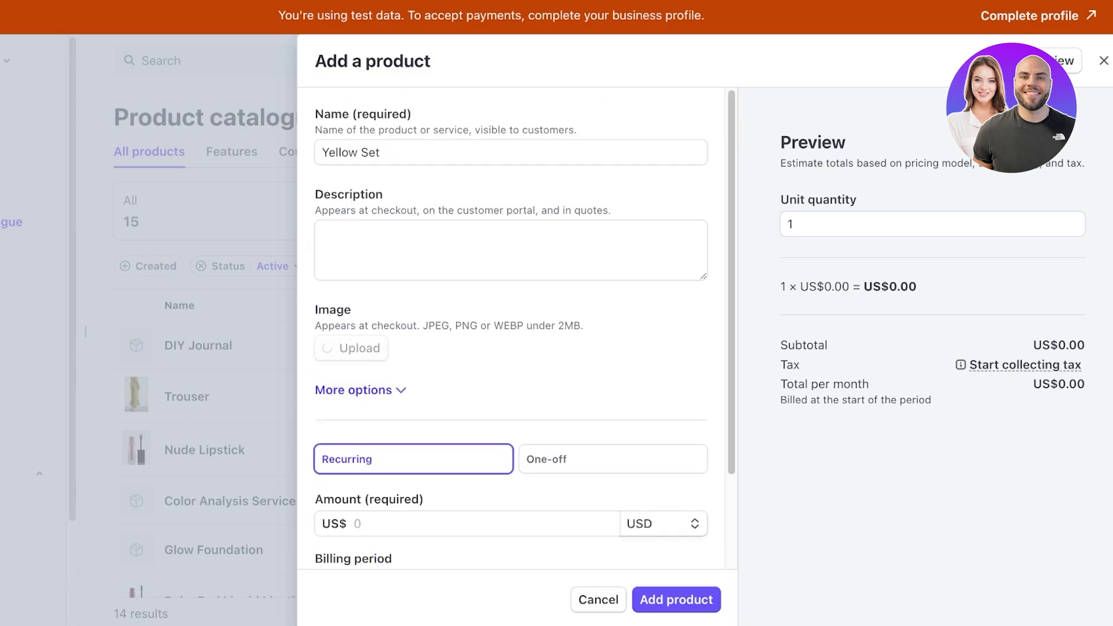
{"action": "left_click", "coordinate": [362, 153]}
{"action": "type", "text": "Coord"}
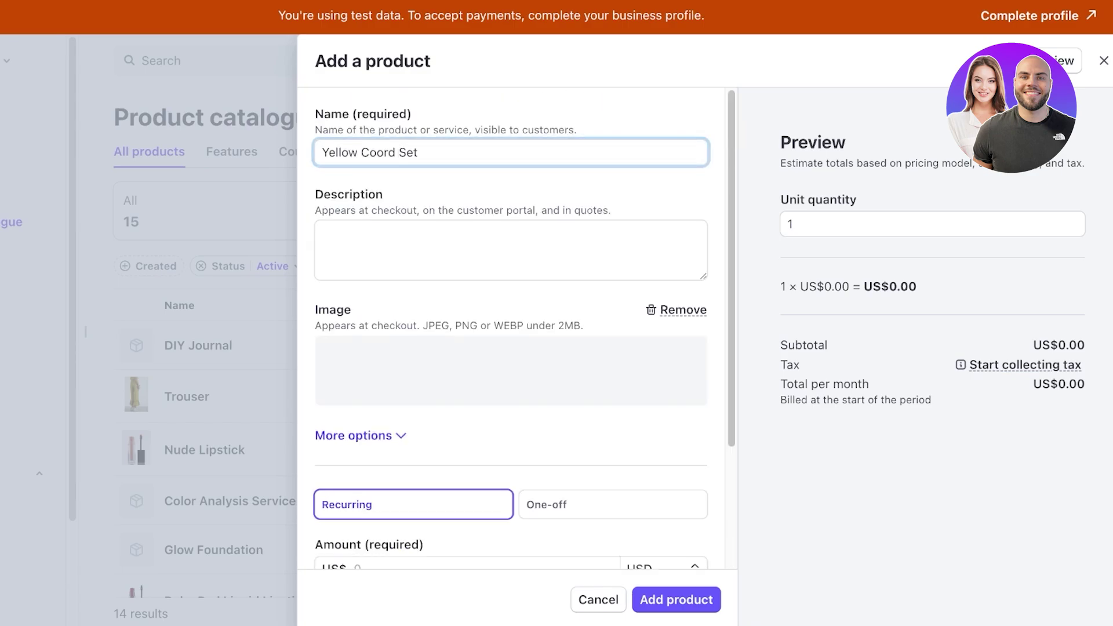
Examine the product's additional options: Stripe Tax, statement descriptor, unit label, metadata and marketing feature list
{"action": "scroll", "coordinate": [510, 336], "scroll_direction": "down", "scroll_amount": 3}
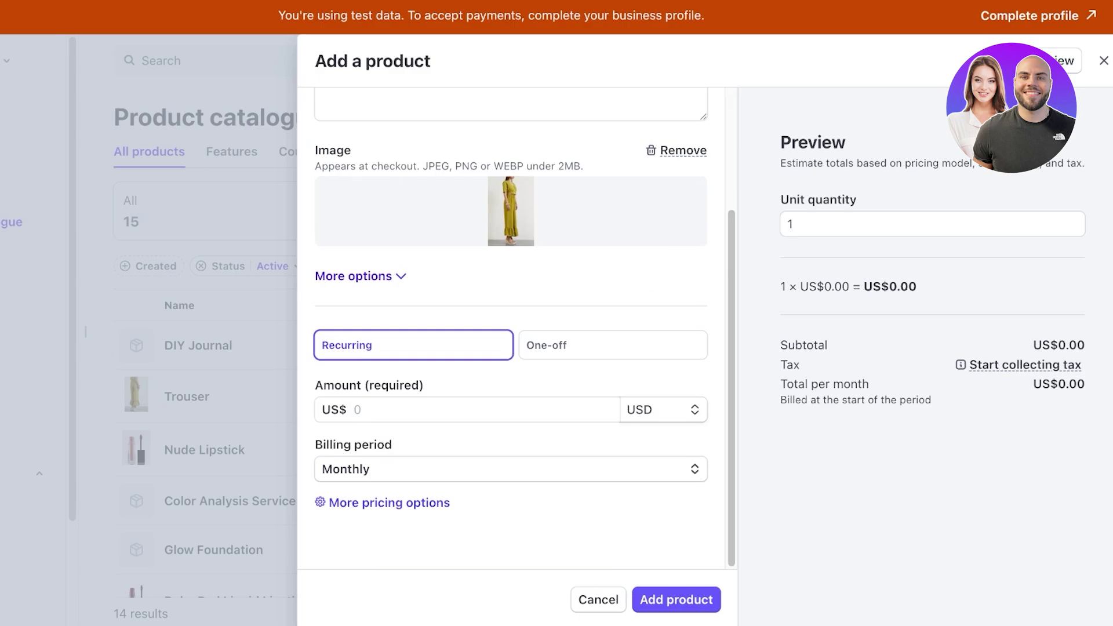
{"action": "left_click", "coordinate": [361, 276]}
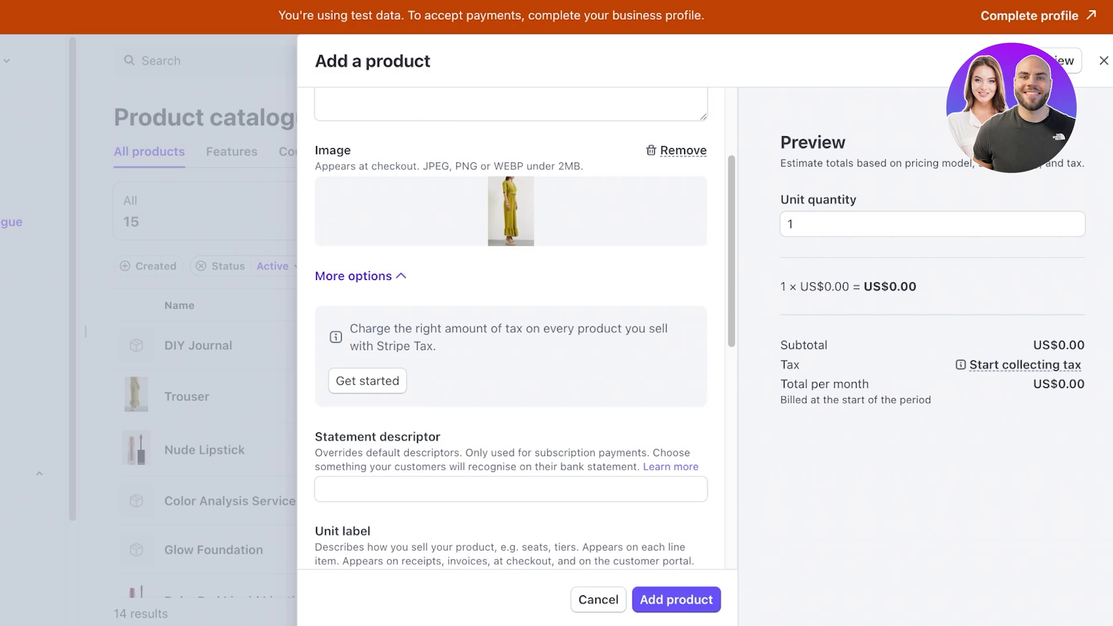
{"action": "scroll", "coordinate": [510, 331], "scroll_direction": "down", "scroll_amount": 4}
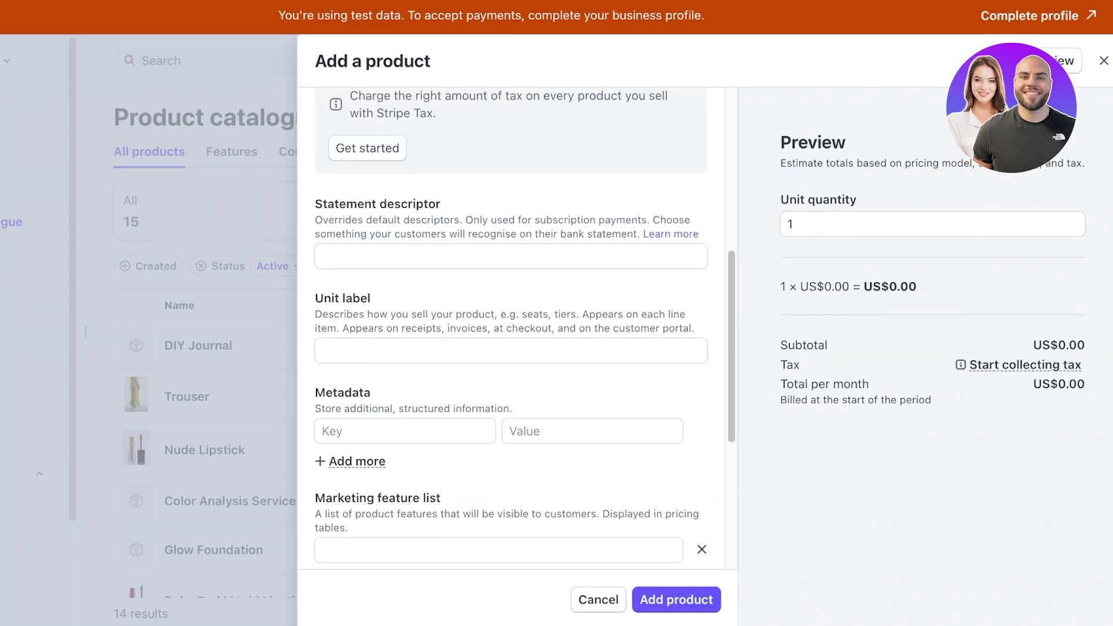
{"action": "scroll", "coordinate": [510, 330], "scroll_direction": "up", "scroll_amount": 1}
{"action": "scroll", "coordinate": [510, 331], "scroll_direction": "down", "scroll_amount": 2}
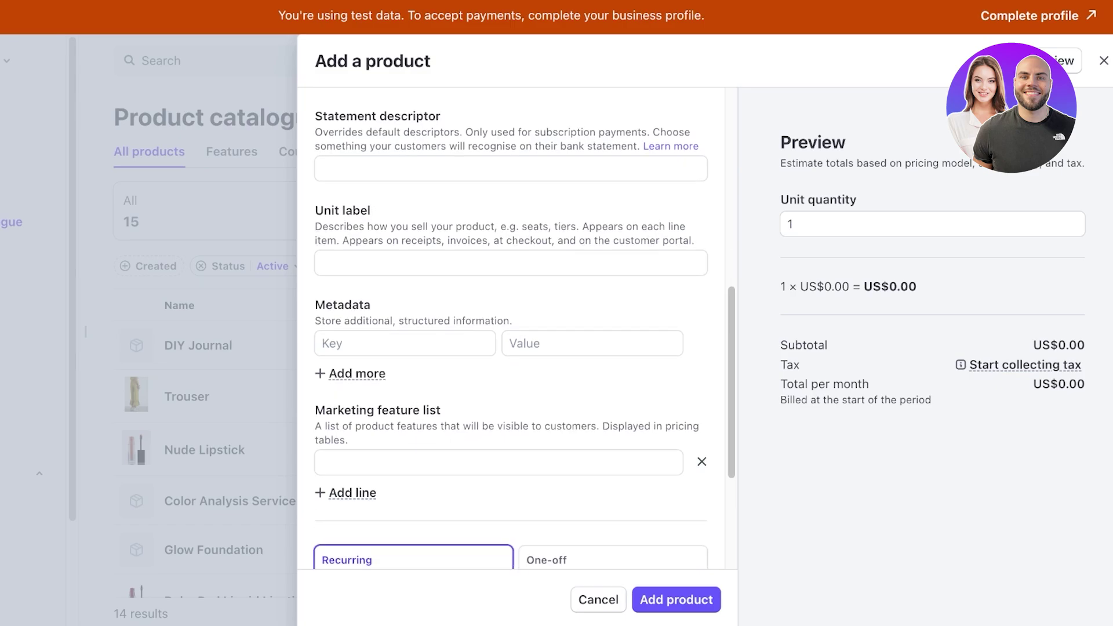
{"action": "scroll", "coordinate": [510, 330], "scroll_direction": "down", "scroll_amount": 1}
{"action": "scroll", "coordinate": [510, 330], "scroll_direction": "up", "scroll_amount": 8}
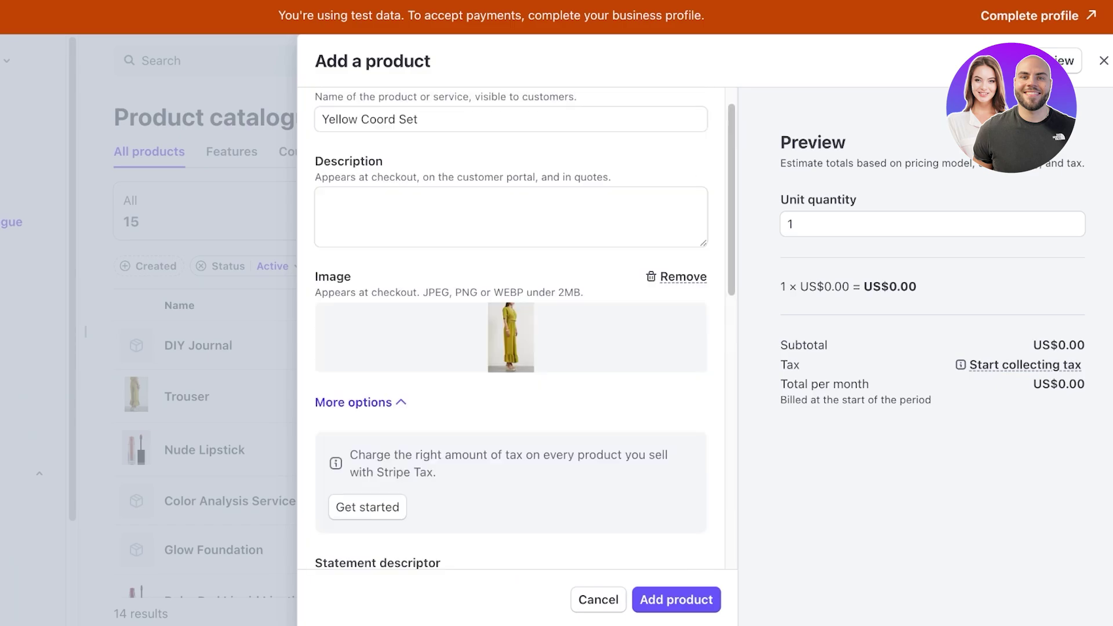
{"action": "left_click", "coordinate": [360, 402]}
{"action": "scroll", "coordinate": [510, 330], "scroll_direction": "down", "scroll_amount": 2}
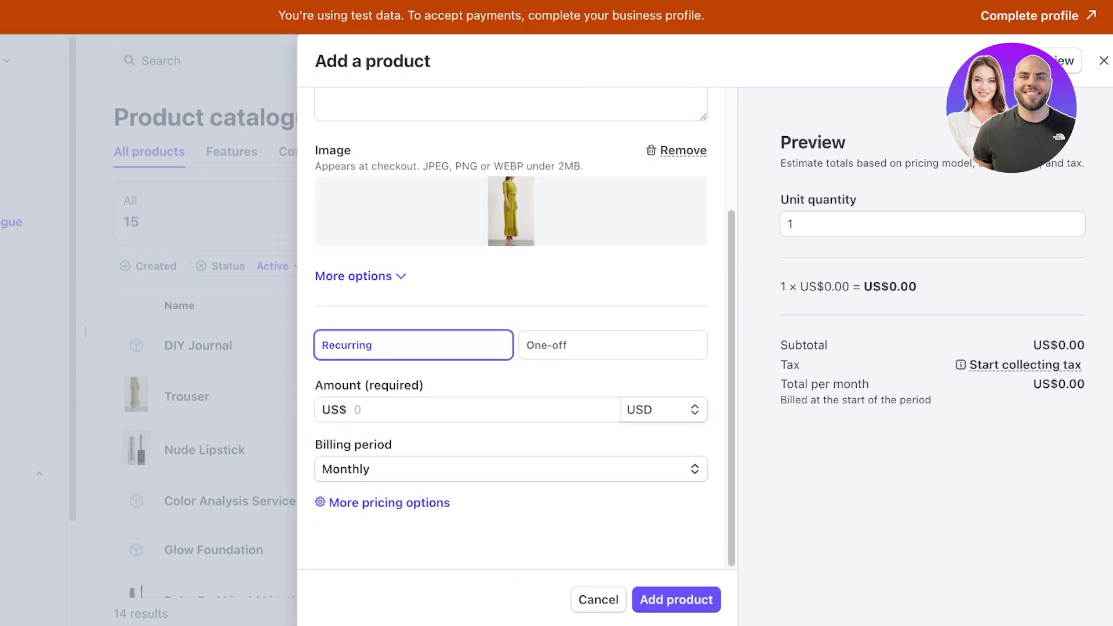
Set the Yellow Coord Set's price type to One-off
{"action": "left_click", "coordinate": [603, 345]}
{"action": "left_click", "coordinate": [413, 404]}
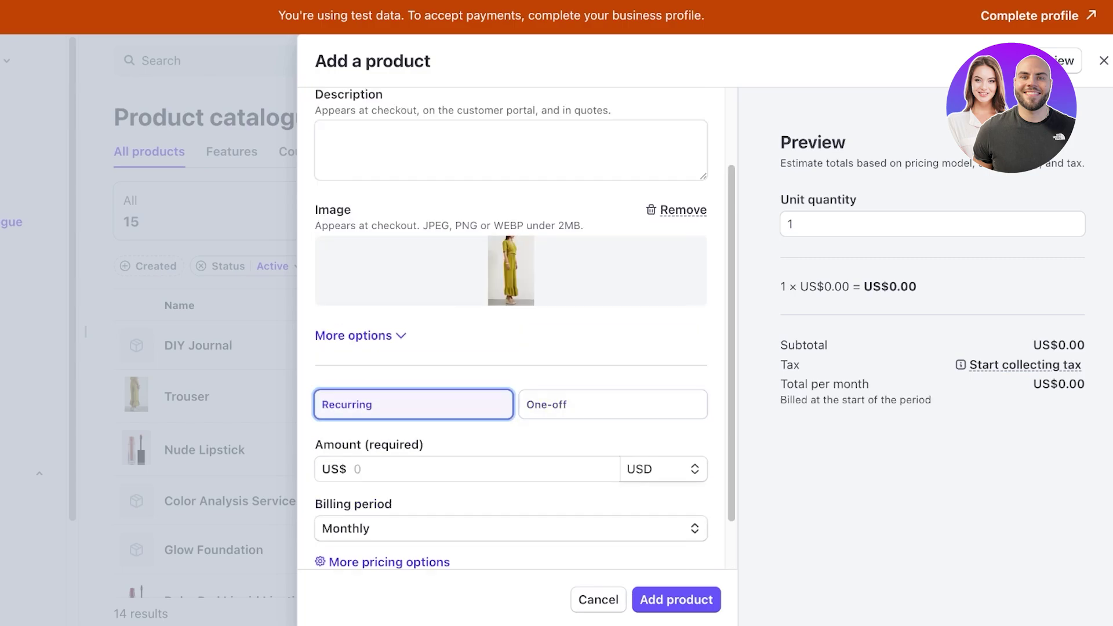
{"action": "left_click", "coordinate": [613, 405]}
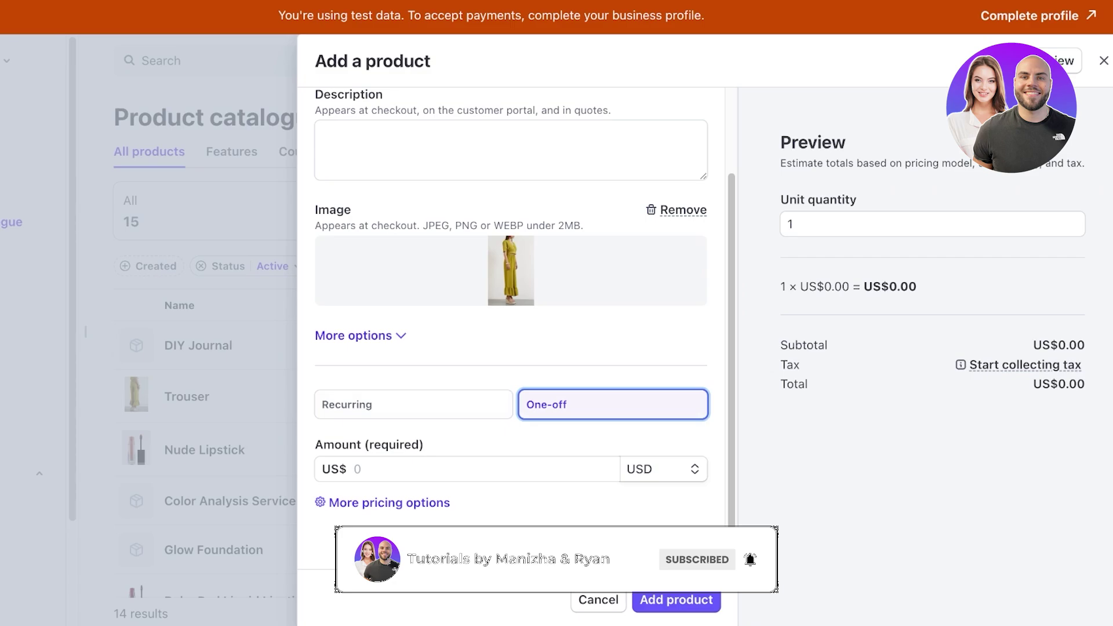
{"action": "scroll", "coordinate": [510, 290], "scroll_direction": "up", "scroll_amount": 2}
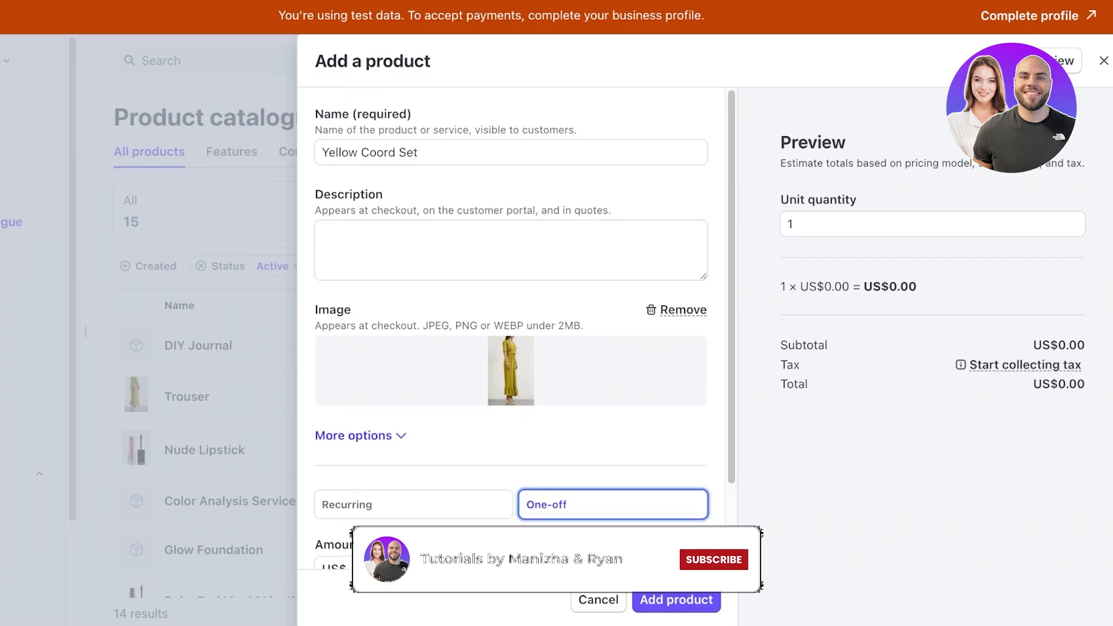
{"action": "scroll", "coordinate": [511, 347], "scroll_direction": "down", "scroll_amount": 2}
Open the product's detailed pricing options and choose the Package pricing model
{"action": "left_click", "coordinate": [467, 469]}
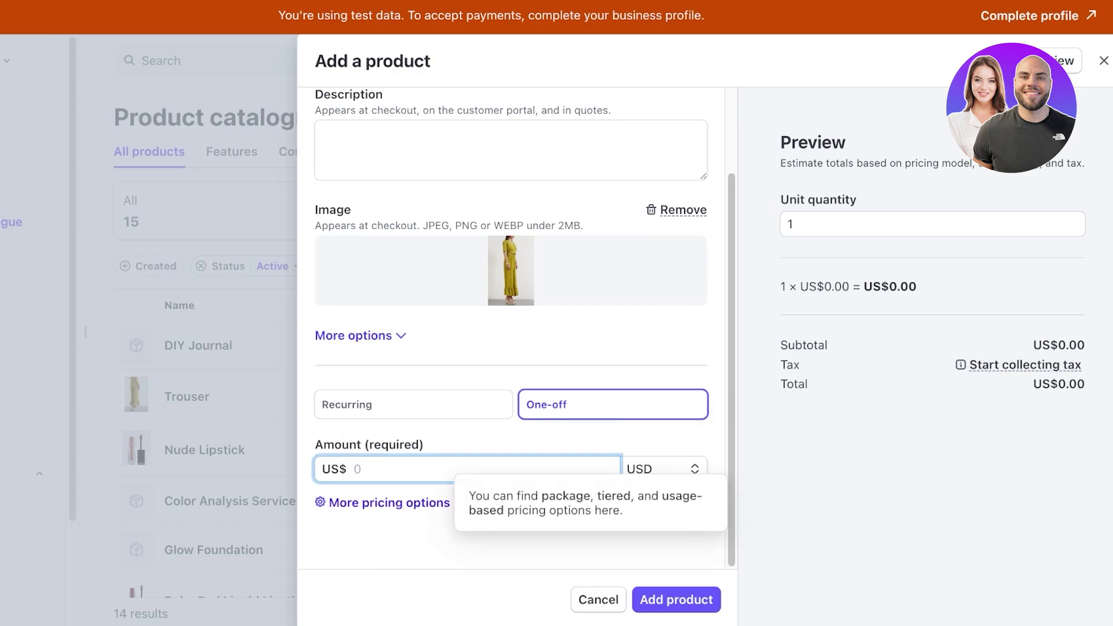
{"action": "left_click", "coordinate": [389, 503]}
{"action": "left_click", "coordinate": [382, 520]}
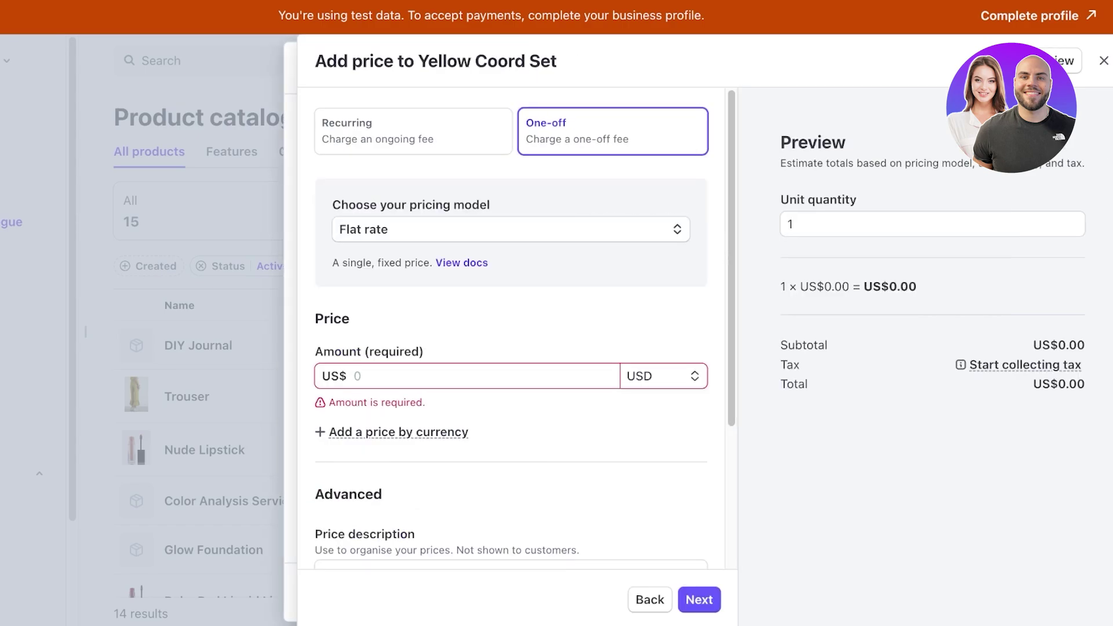
{"action": "left_click", "coordinate": [510, 230]}
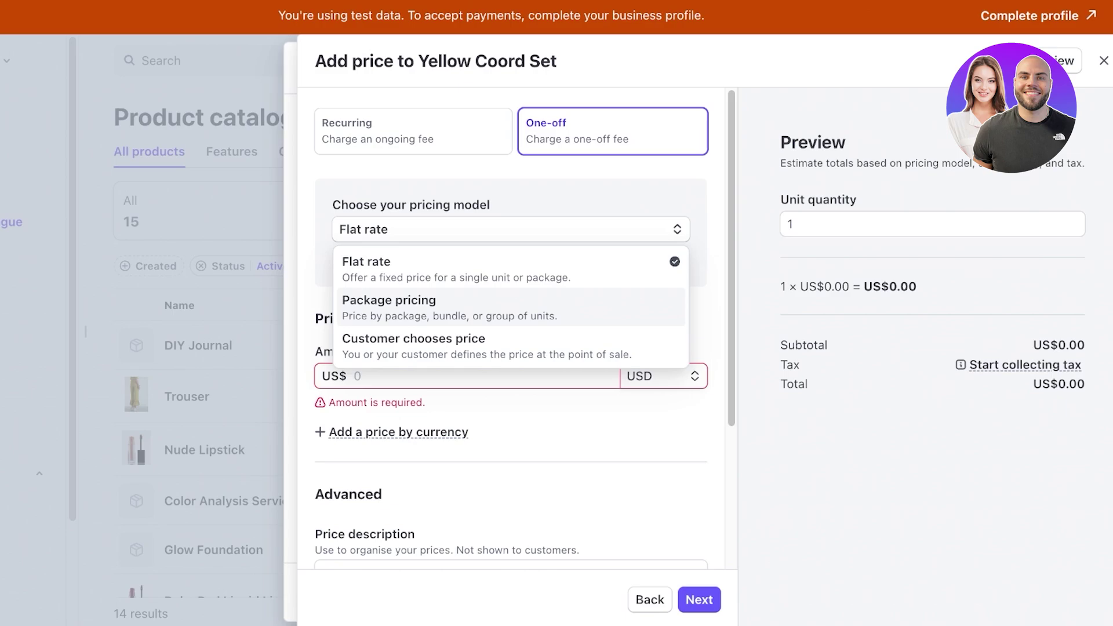
{"action": "left_click", "coordinate": [505, 307]}
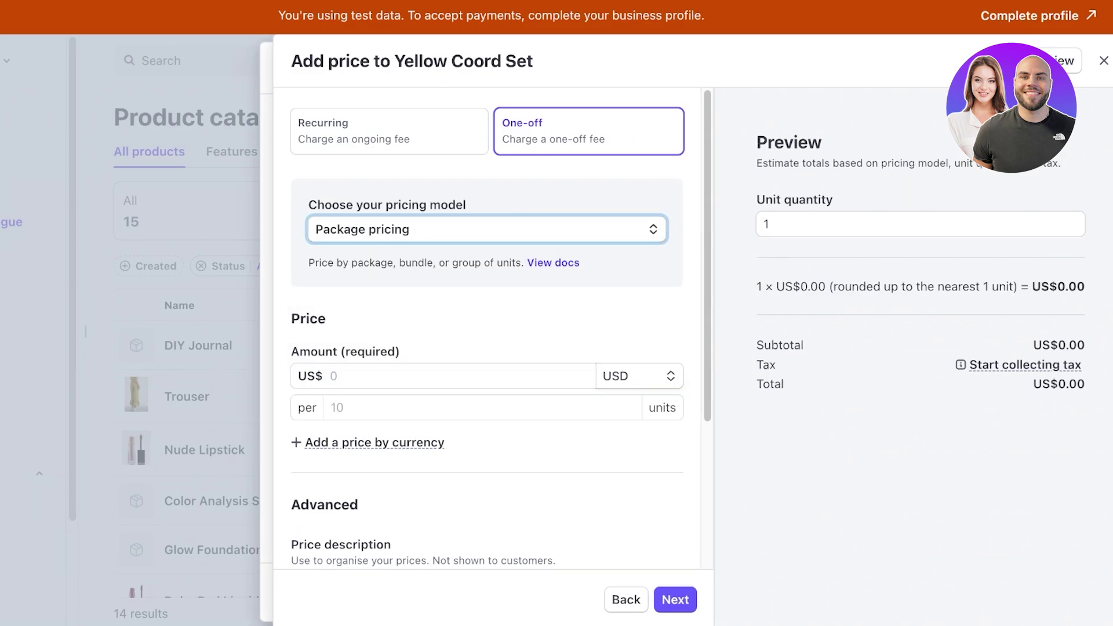
Set the package price to US$10.00 per 5 units
{"action": "left_click", "coordinate": [429, 408]}
{"action": "left_click", "coordinate": [429, 376]}
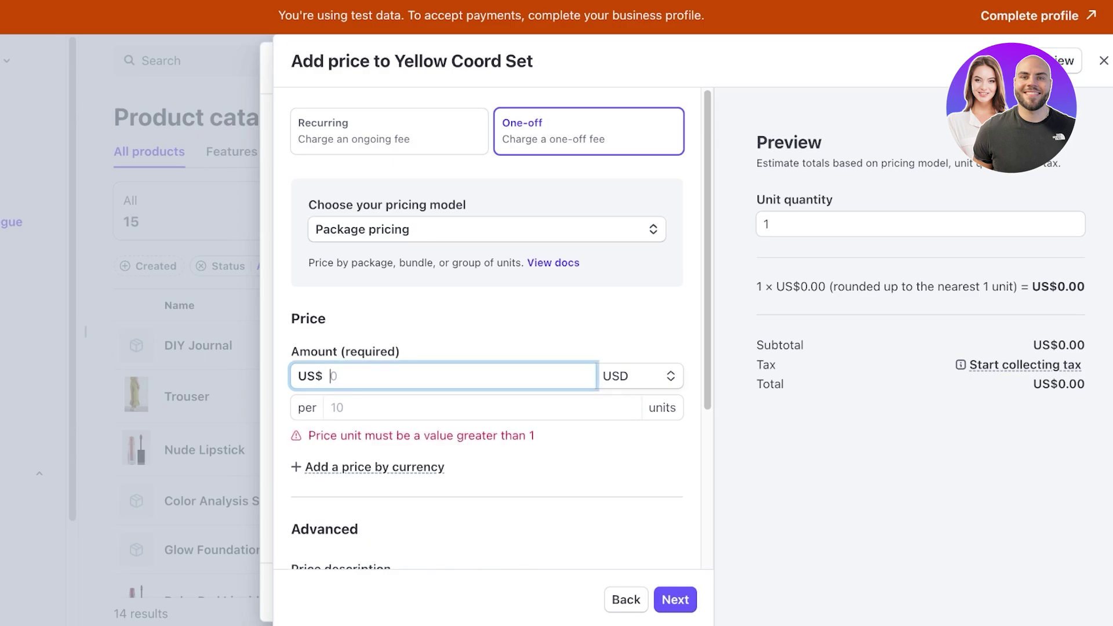
{"action": "type", "text": "10.00"}
{"action": "left_click", "coordinate": [429, 408]}
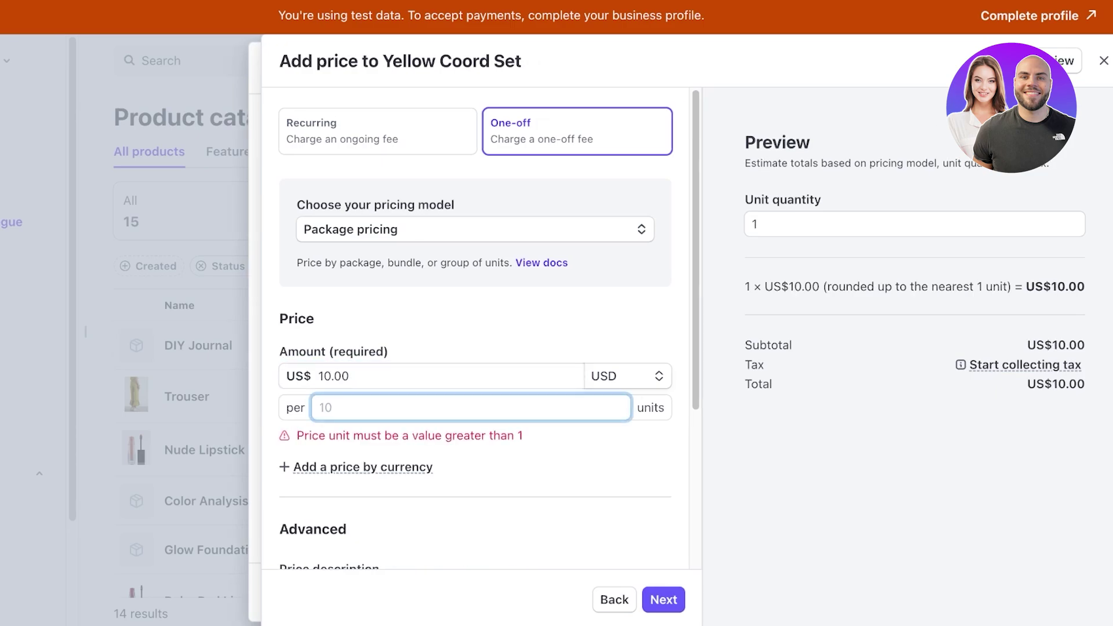
{"action": "type", "text": "5"}
{"action": "key", "text": "Tab"}
{"action": "key", "text": "Return"}
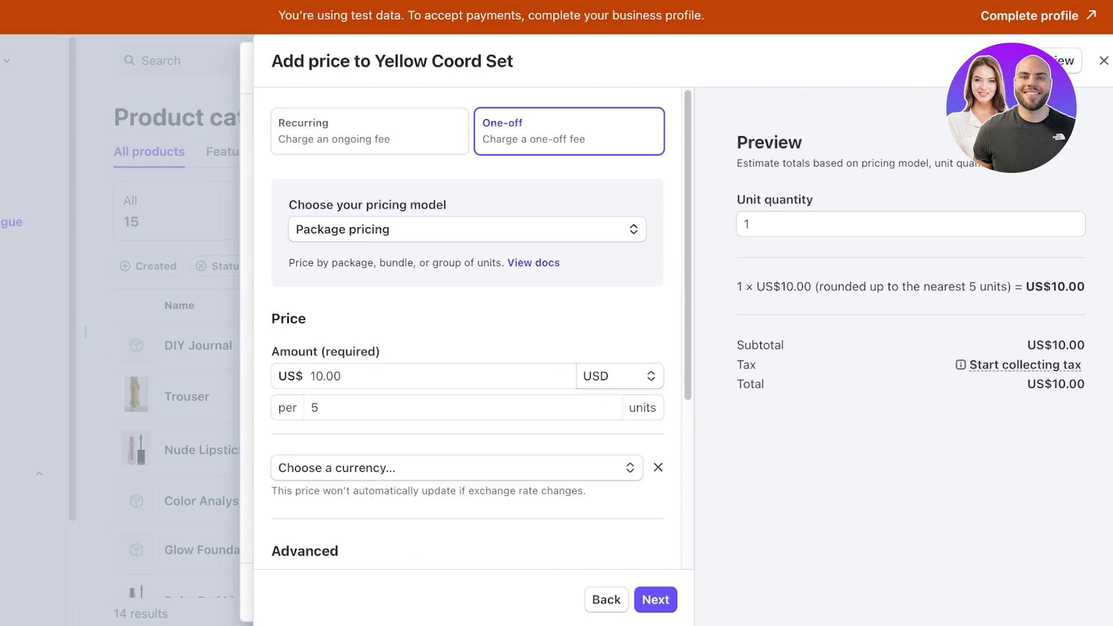
{"action": "left_click", "coordinate": [456, 467]}
{"action": "key", "text": "Escape"}
{"action": "scroll", "coordinate": [467, 328], "scroll_direction": "down", "scroll_amount": 1}
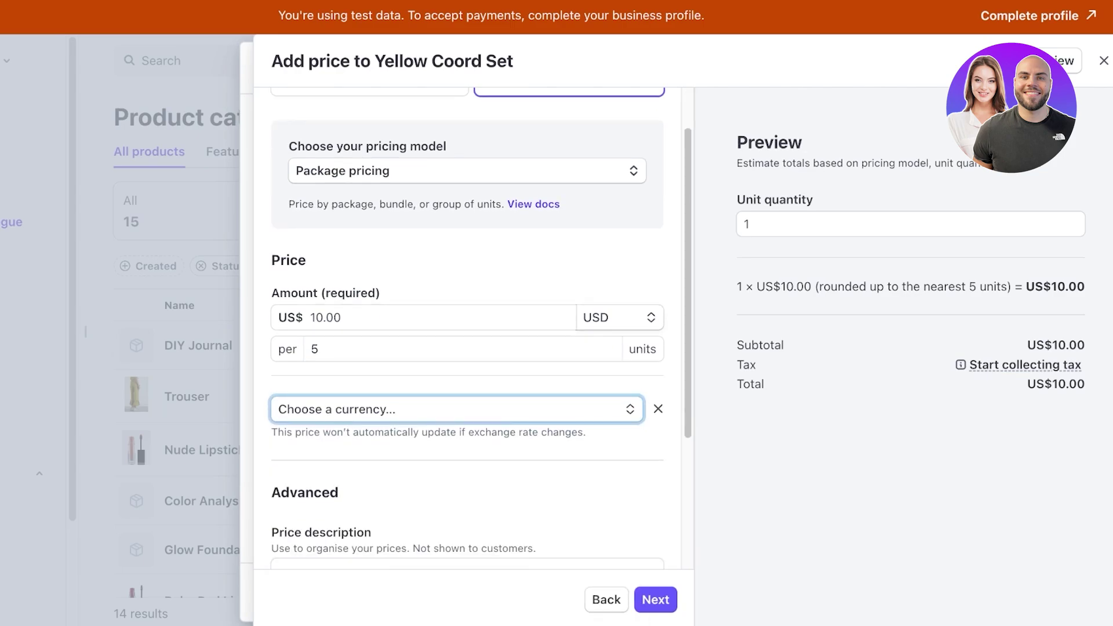
{"action": "scroll", "coordinate": [467, 324], "scroll_direction": "down", "scroll_amount": 2}
{"action": "left_click", "coordinate": [658, 288]}
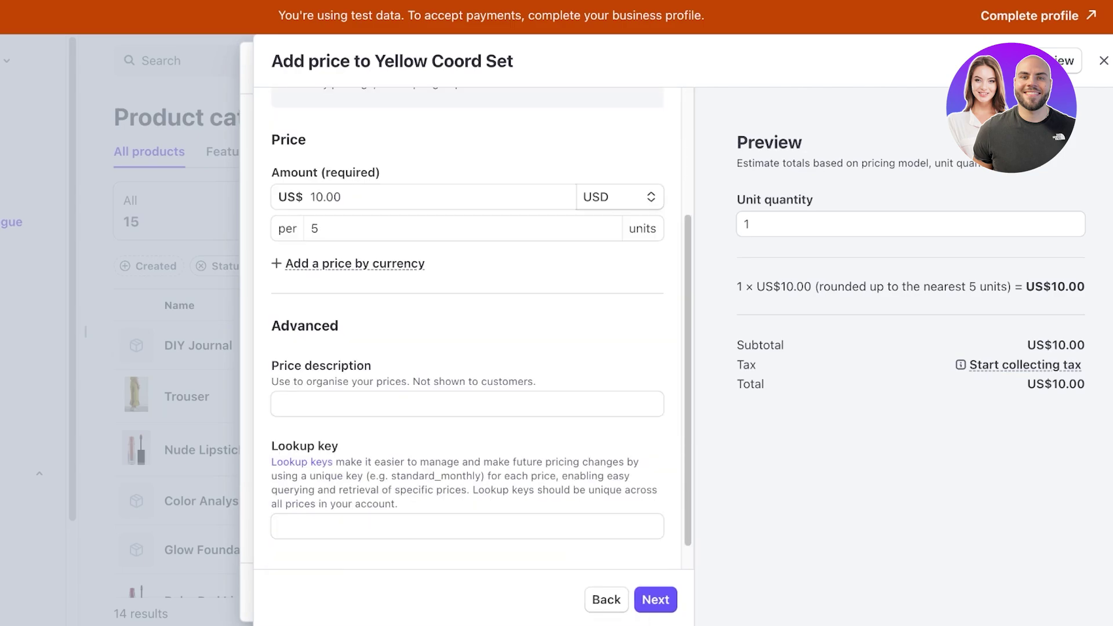
Change the one-off price's pricing model to Customer chooses price
{"action": "scroll", "coordinate": [467, 328], "scroll_direction": "up", "scroll_amount": 3}
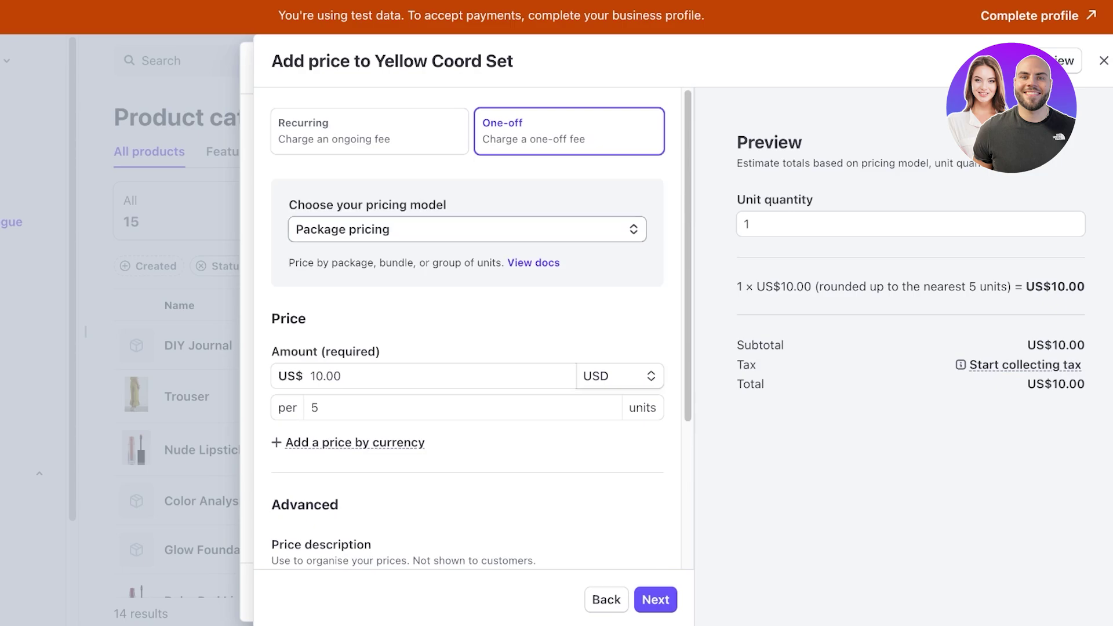
{"action": "left_click", "coordinate": [467, 230]}
{"action": "left_click", "coordinate": [467, 344]}
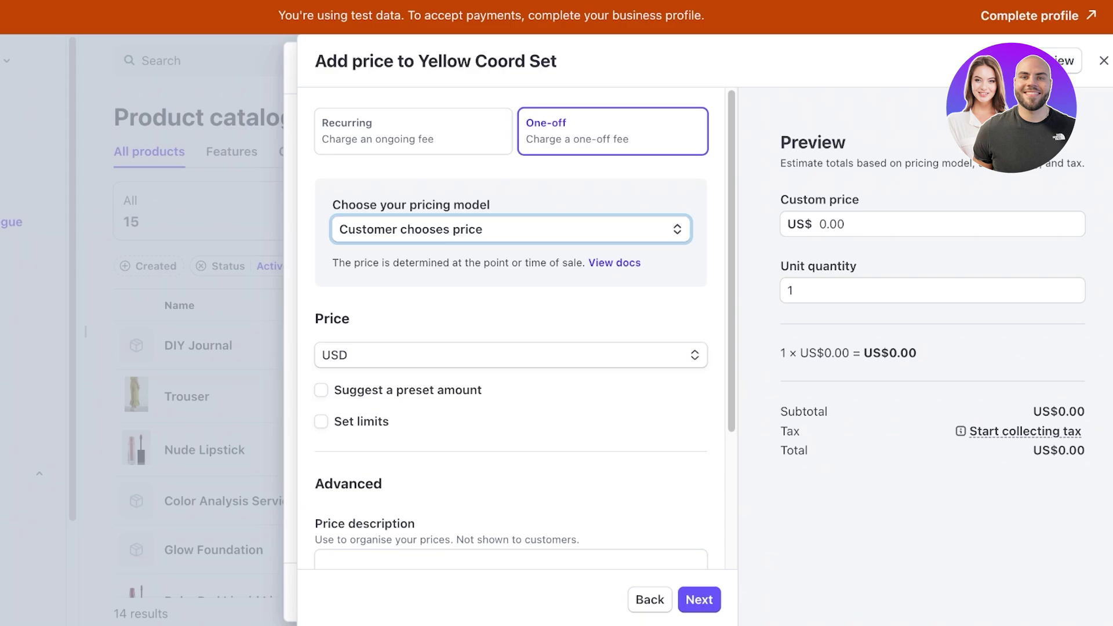
Switch the price type to Recurring, review its pricing models and choose Package pricing
{"action": "left_click", "coordinate": [413, 132]}
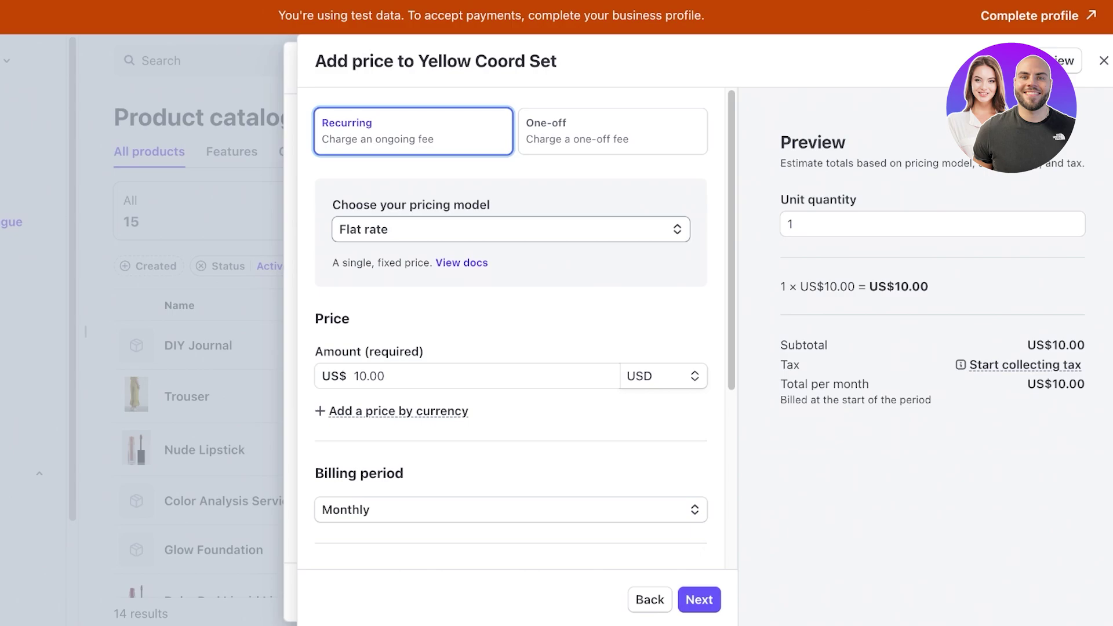
{"action": "left_click", "coordinate": [510, 230]}
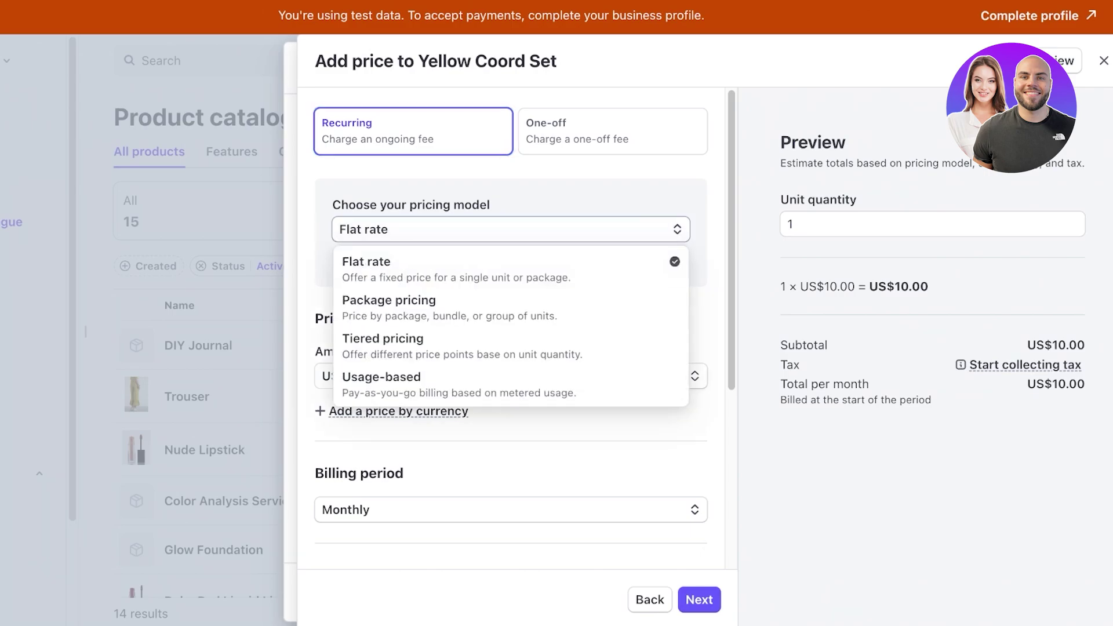
{"action": "left_click", "coordinate": [510, 230]}
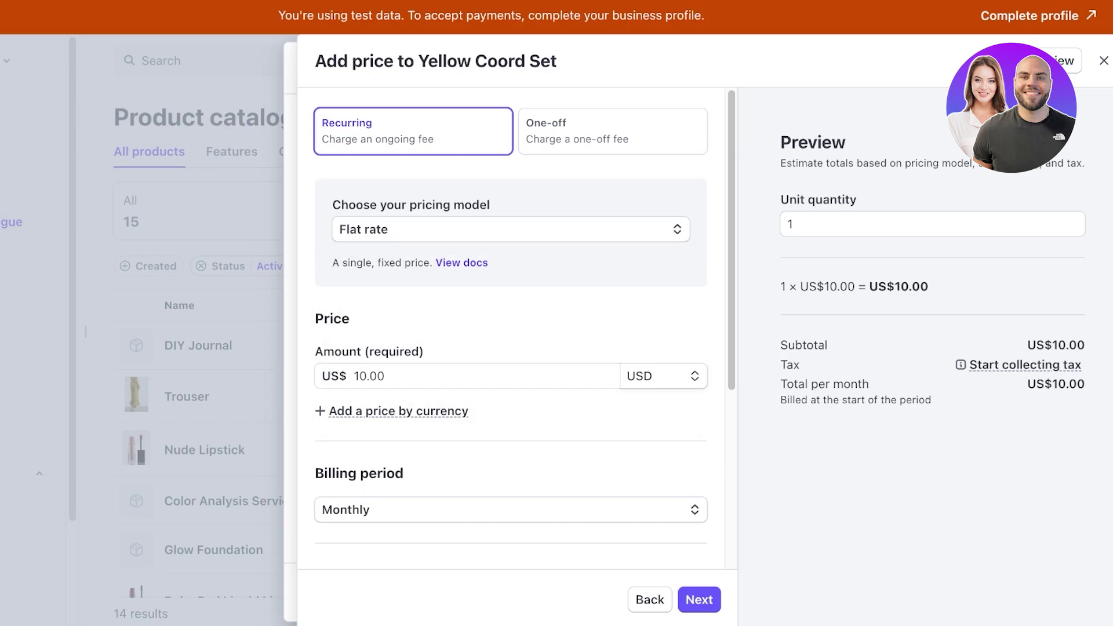
{"action": "left_click", "coordinate": [510, 229]}
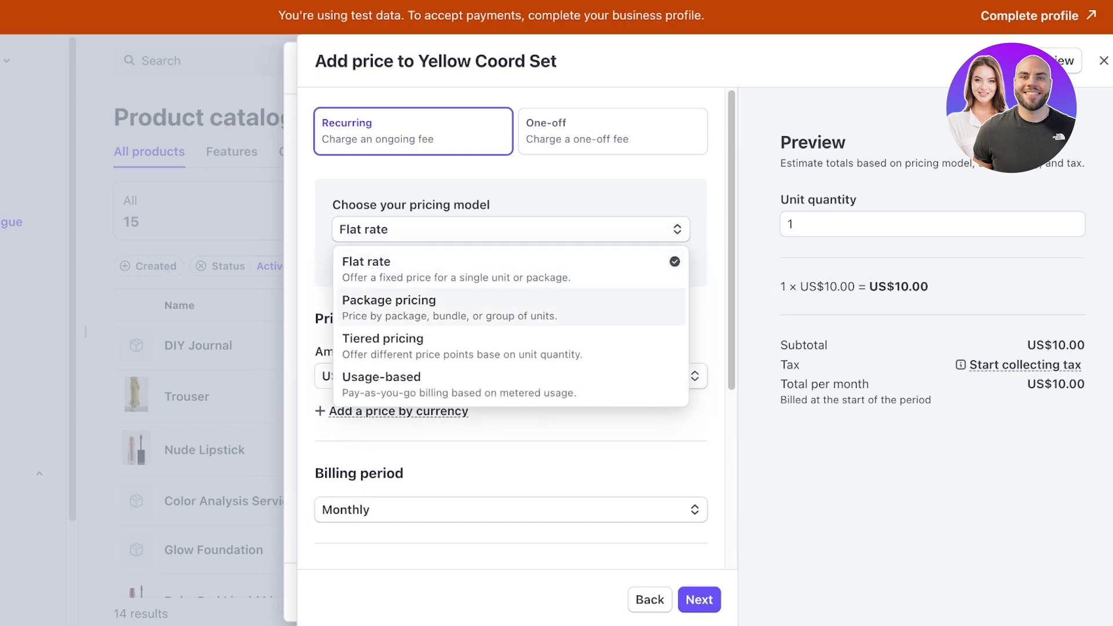
{"action": "left_click", "coordinate": [510, 308]}
{"action": "left_click", "coordinate": [475, 230]}
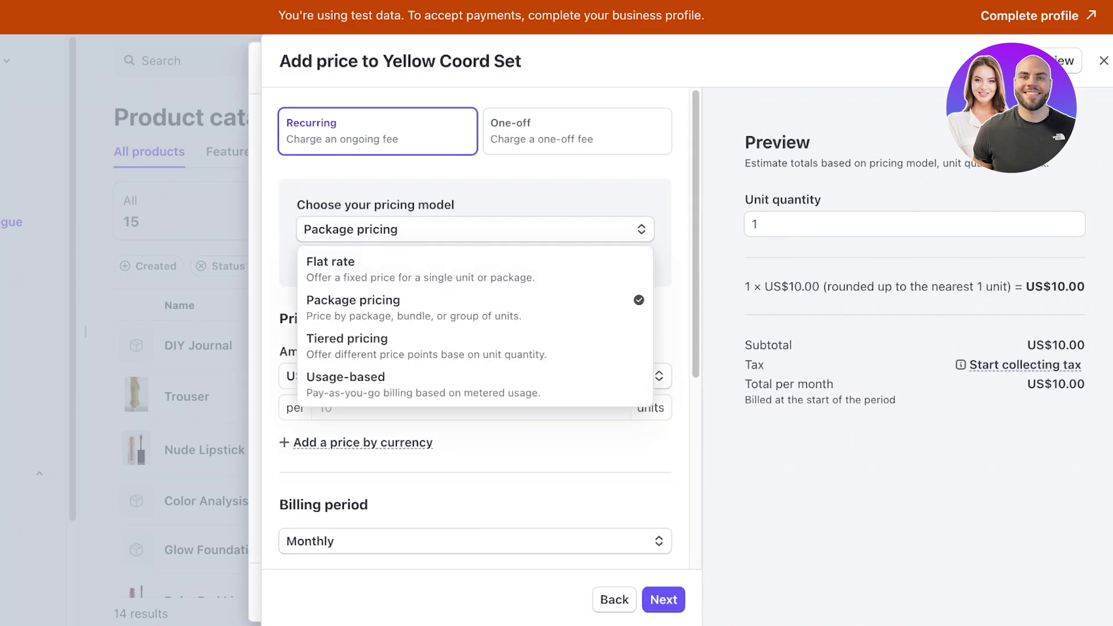
{"action": "key", "text": "Escape"}
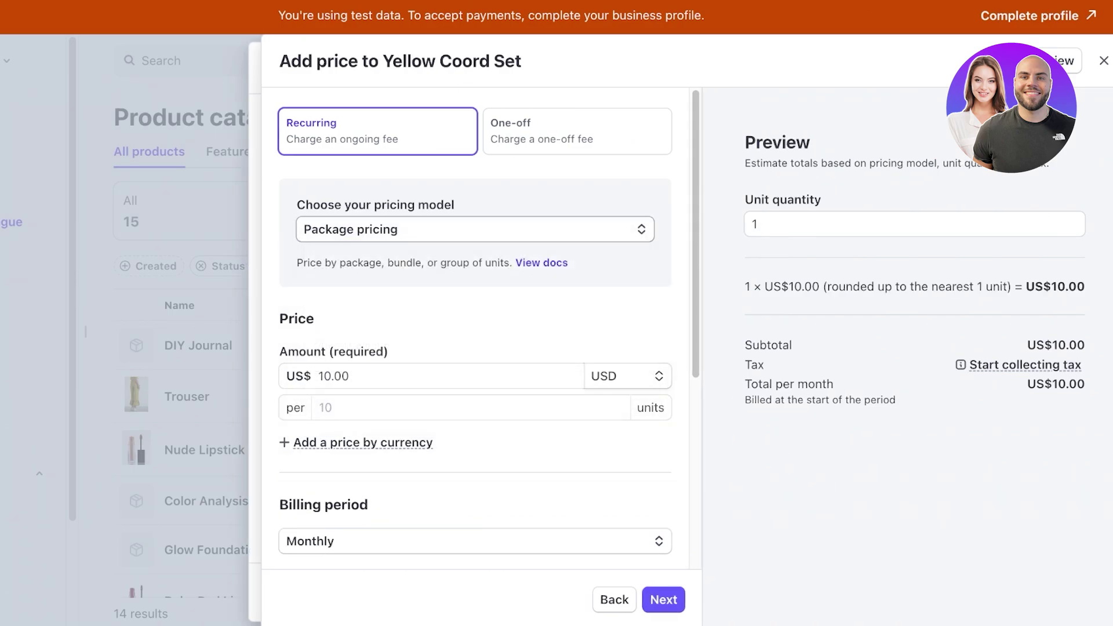
Change the recurring price's pricing model to Tiered pricing
{"action": "left_click", "coordinate": [475, 229]}
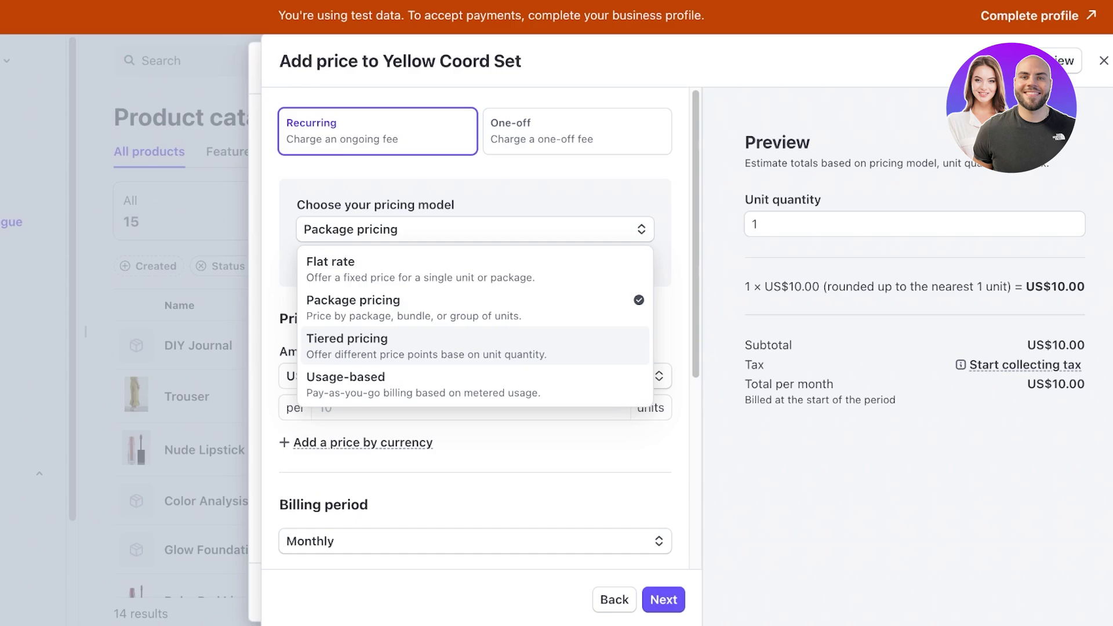
{"action": "left_click", "coordinate": [406, 345]}
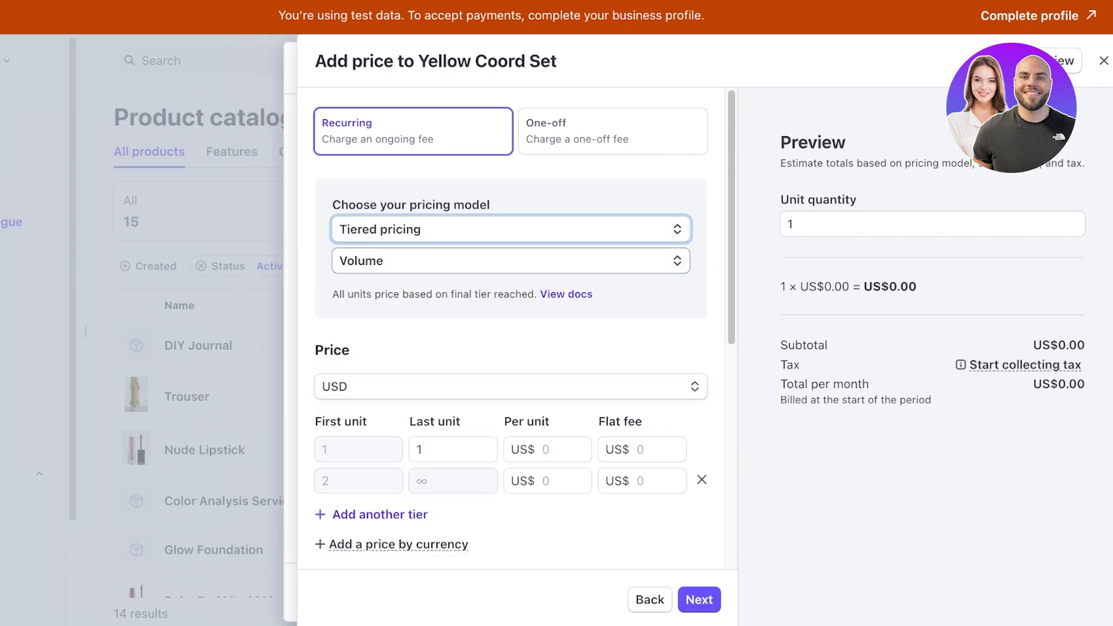
{"action": "left_click", "coordinate": [504, 235]}
{"action": "left_click", "coordinate": [504, 231]}
{"action": "left_click", "coordinate": [504, 230]}
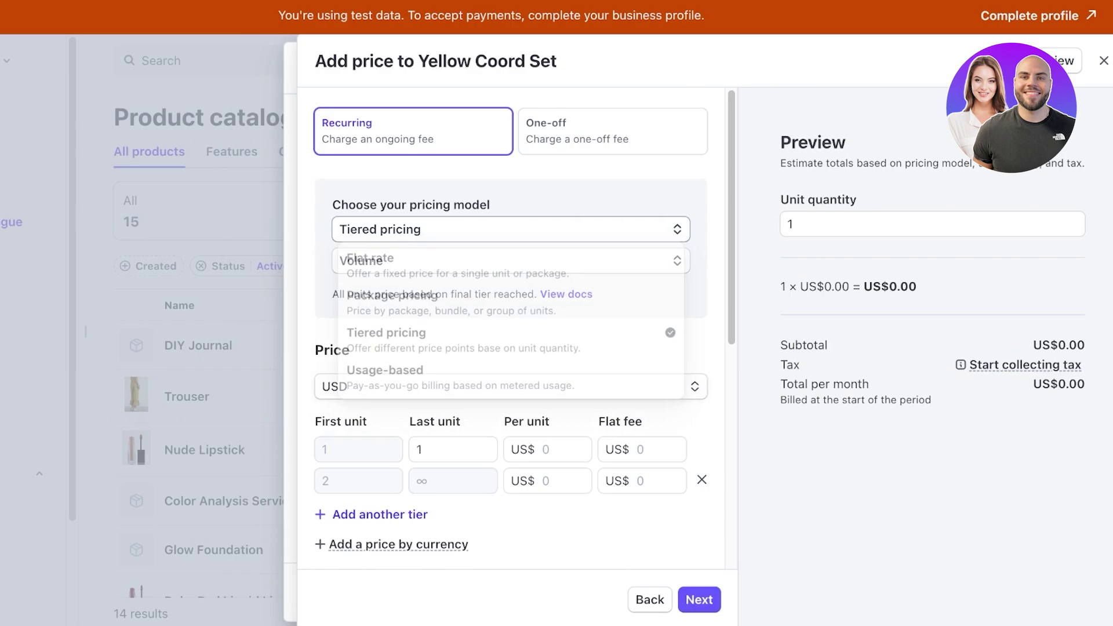
{"action": "left_click", "coordinate": [504, 230]}
Compare the Volume and Graduated tier modes and set the tiered pricing to Graduated
{"action": "left_click", "coordinate": [504, 261]}
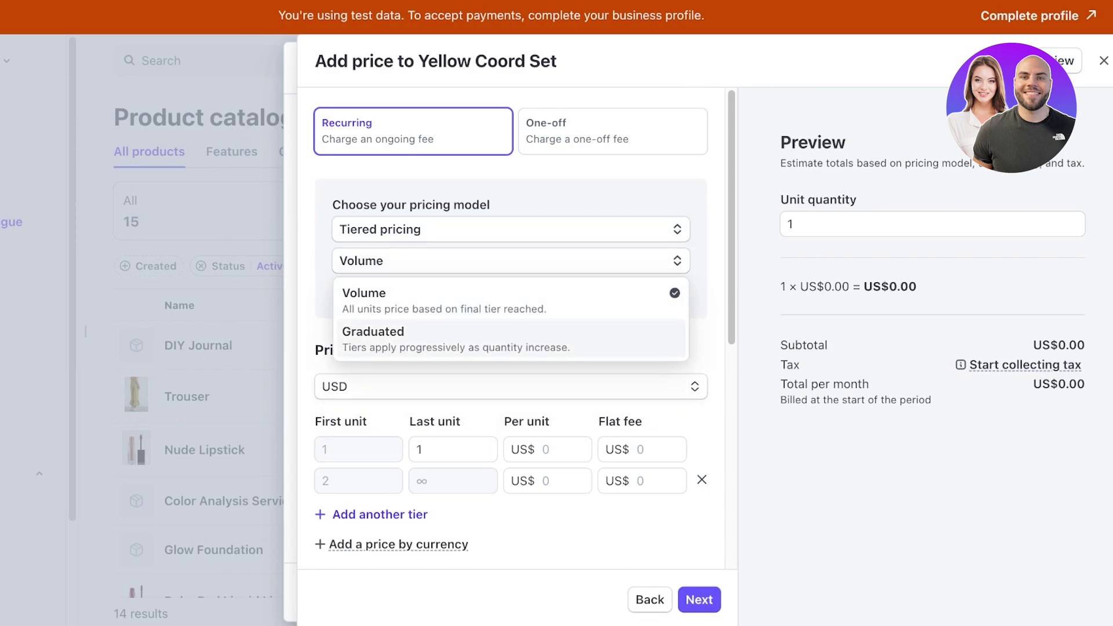
{"action": "key", "text": "Down"}
{"action": "key", "text": "Up"}
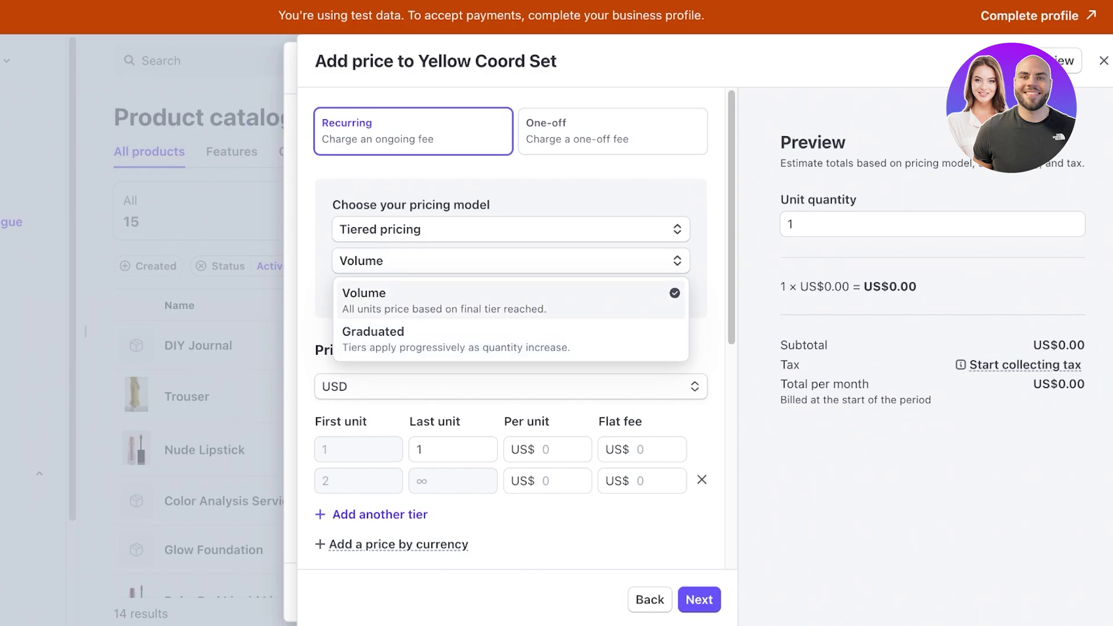
{"action": "key", "text": "Down"}
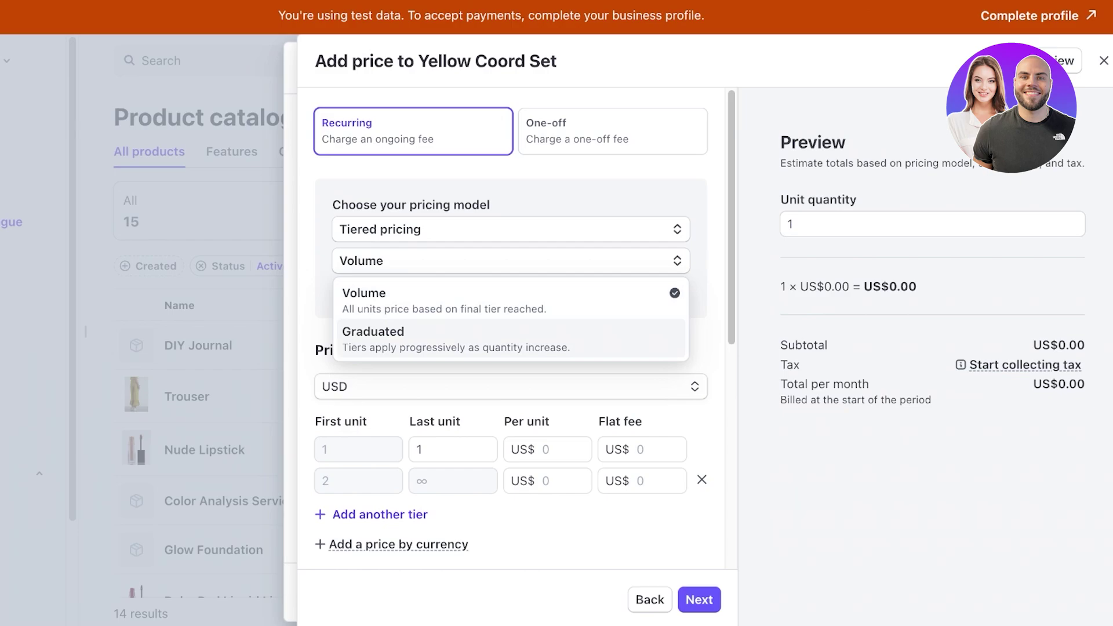
{"action": "key", "text": "Return"}
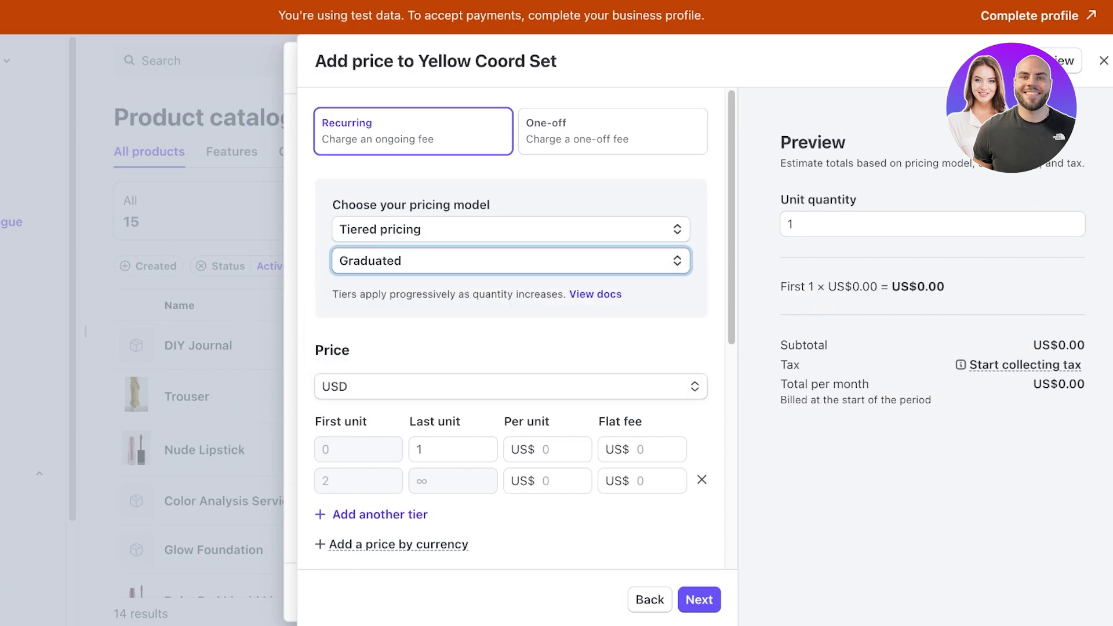
{"action": "key", "text": "space"}
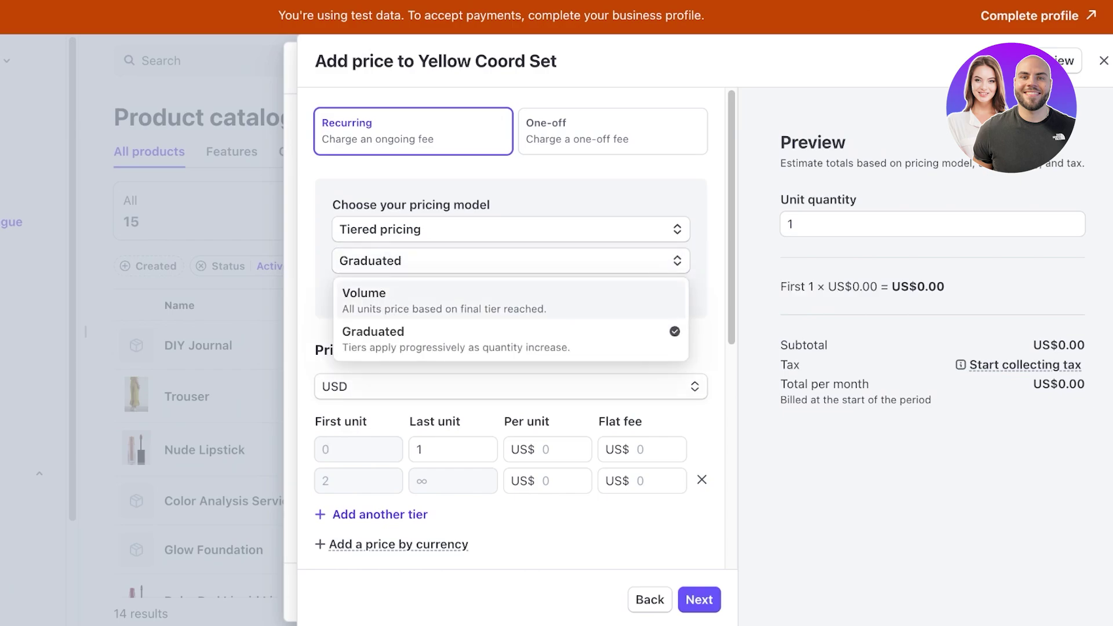
{"action": "key", "text": "Down"}
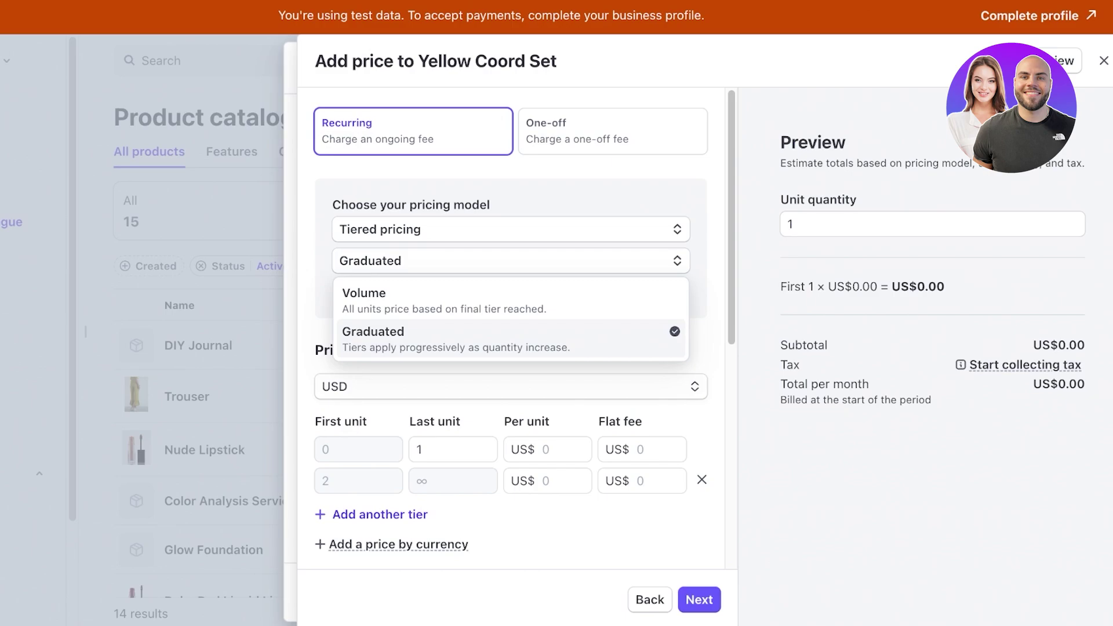
Try the Volume tier mode for the recurring price and switch it back to Graduated
{"action": "left_click", "coordinate": [444, 300]}
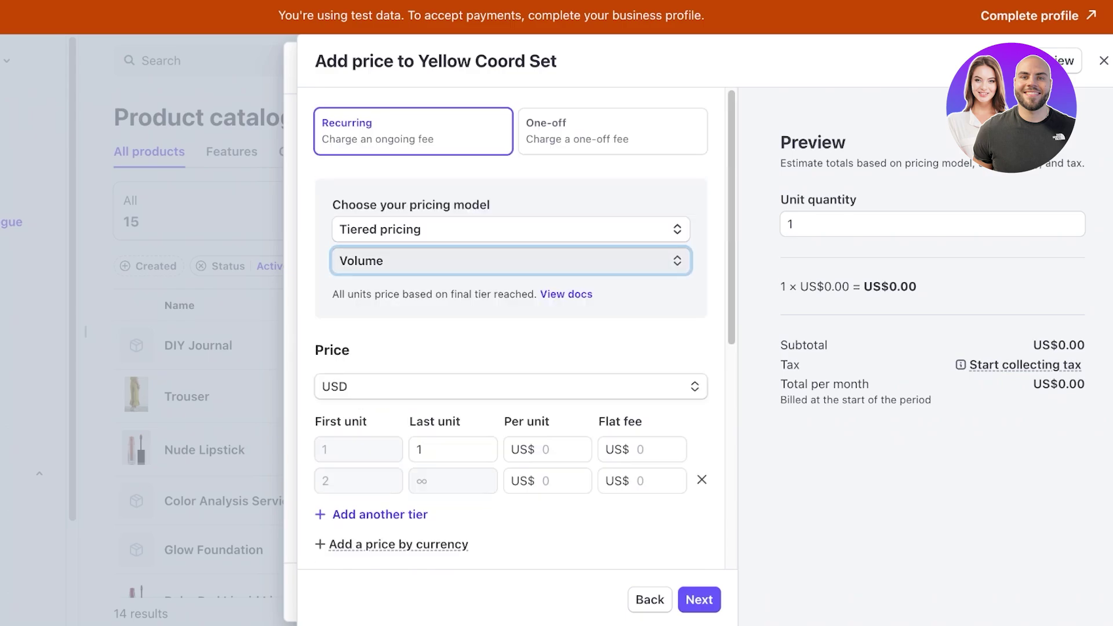
{"action": "left_click", "coordinate": [511, 261]}
{"action": "key", "text": "Up"}
{"action": "key", "text": "Down"}
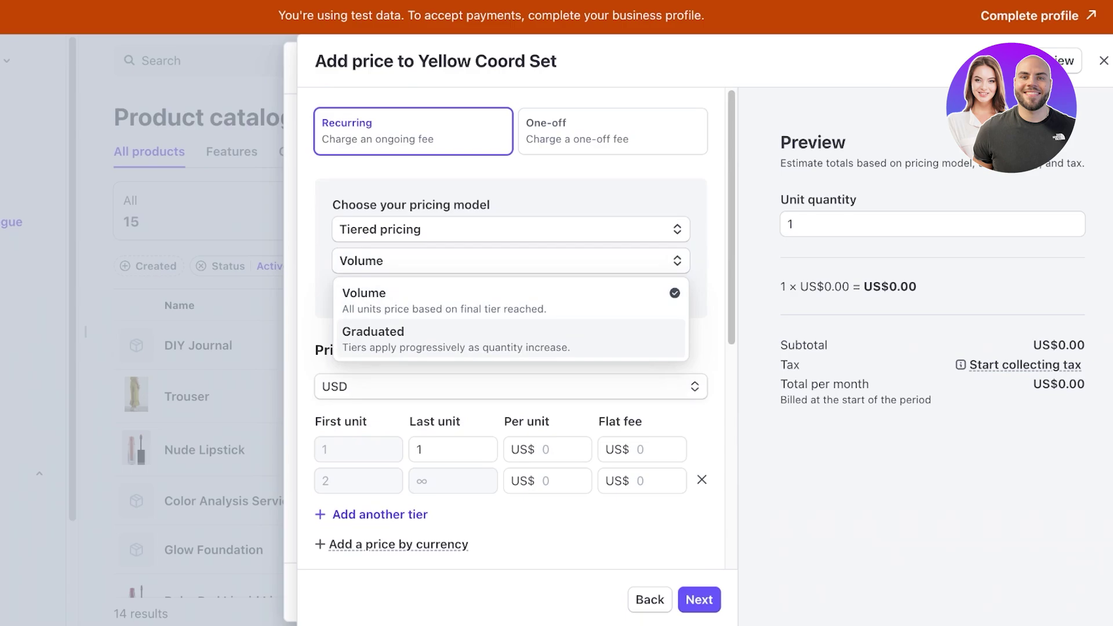
{"action": "key", "text": "Return"}
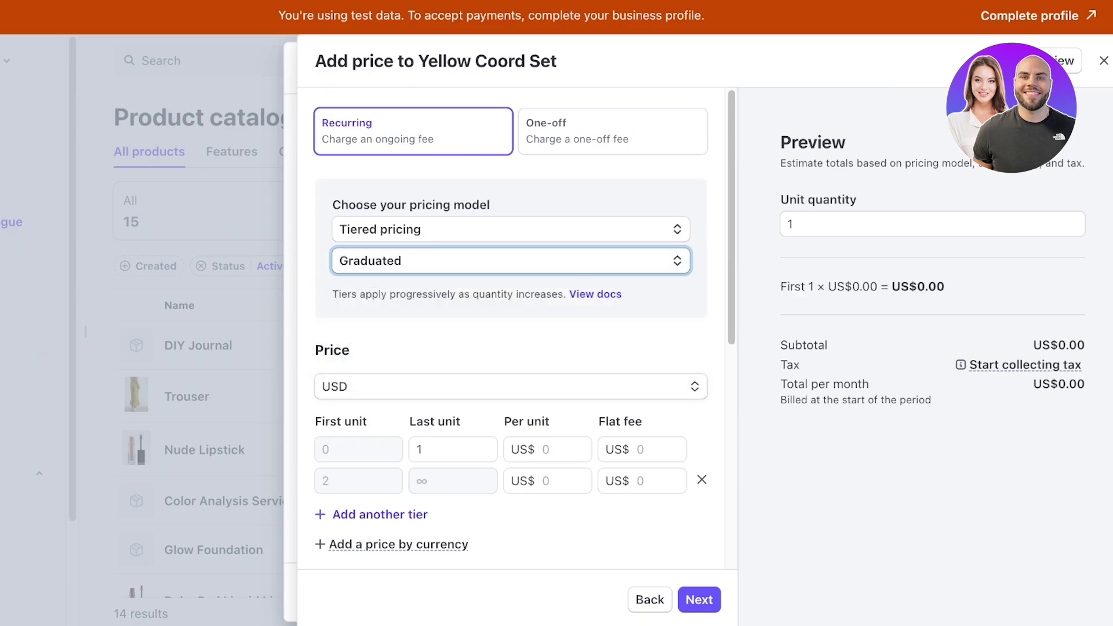
Return to the product form, make the US$10.00 price One-off, and add the Yellow Coord Set product
{"action": "left_click", "coordinate": [650, 600]}
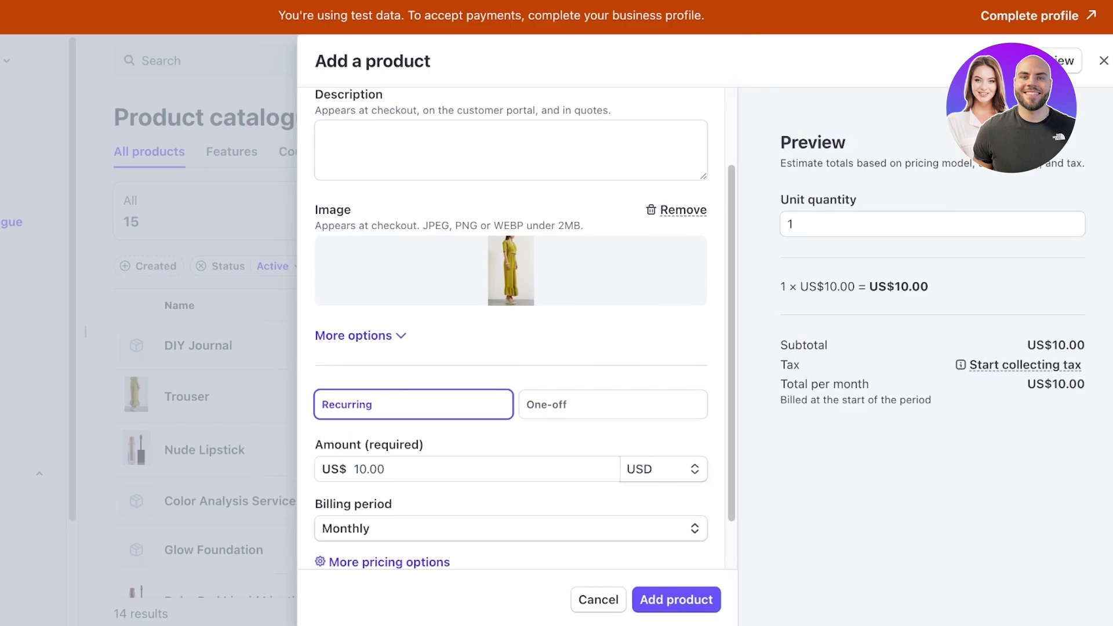
{"action": "left_click", "coordinate": [613, 405]}
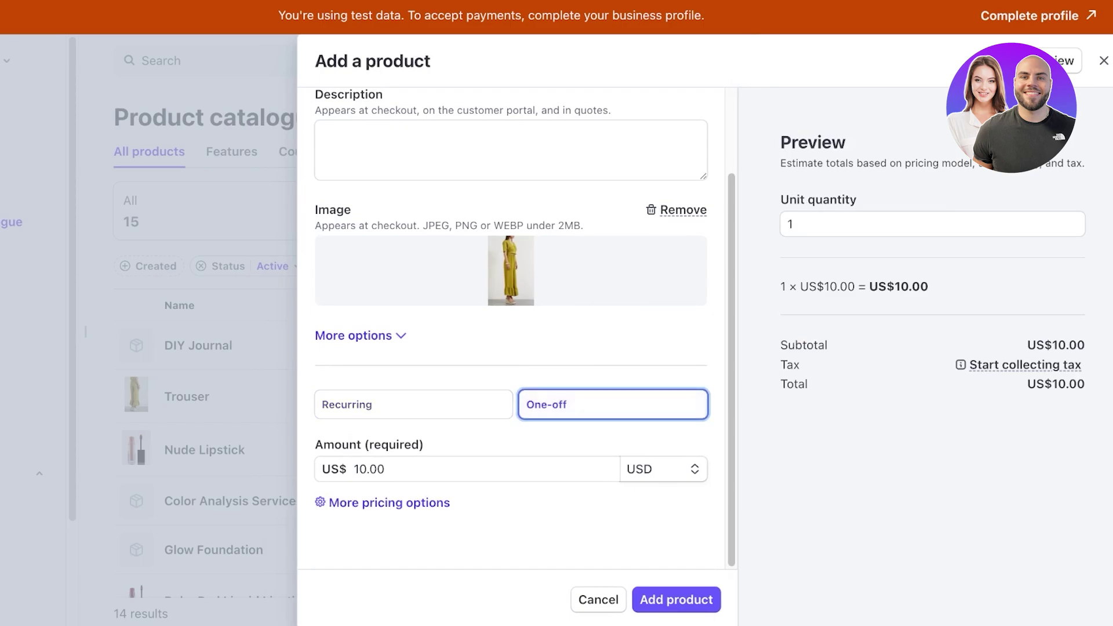
{"action": "left_click", "coordinate": [676, 600]}
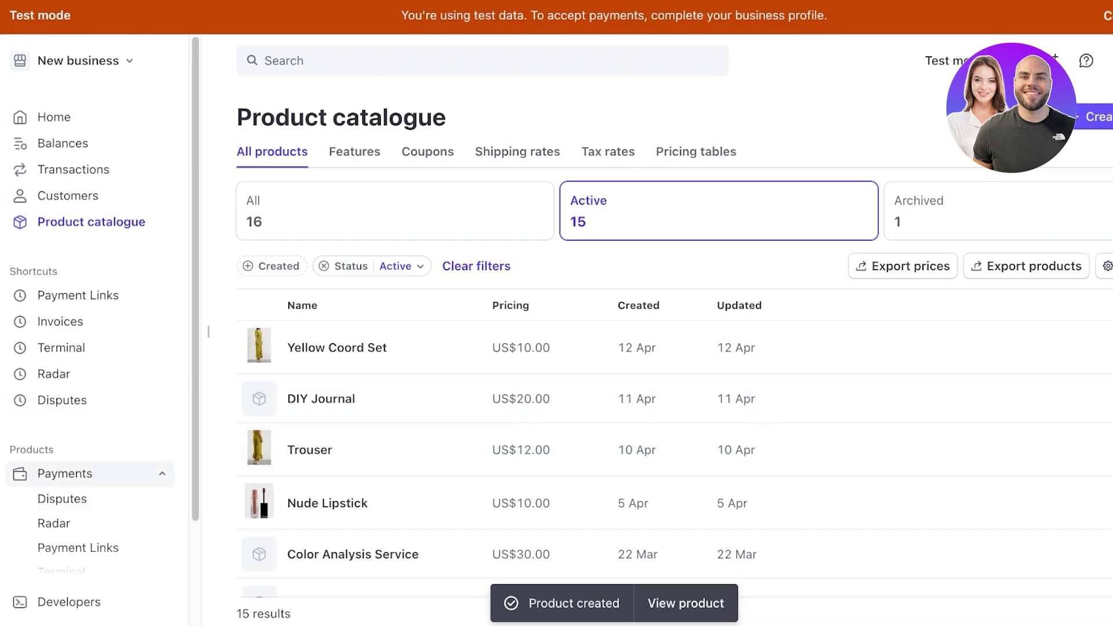
Start a new payment link and choose the Yellow Coord Set's US$10.00 price as its product
{"action": "scroll", "coordinate": [78, 522], "scroll_direction": "down", "scroll_amount": 1}
{"action": "left_click", "coordinate": [78, 522]}
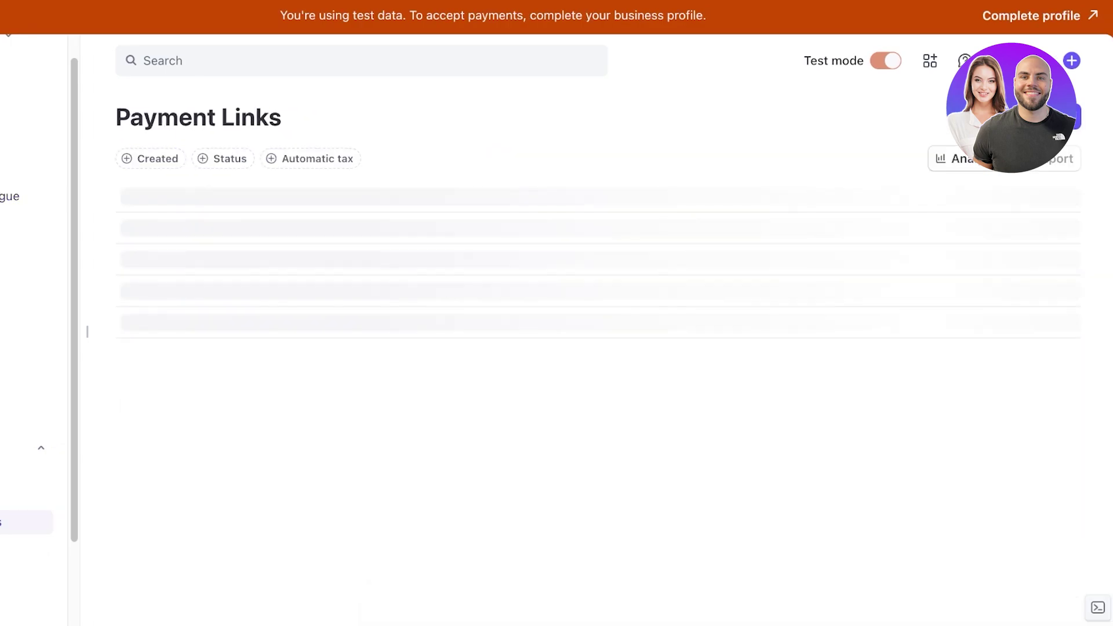
{"action": "left_click", "coordinate": [1052, 117]}
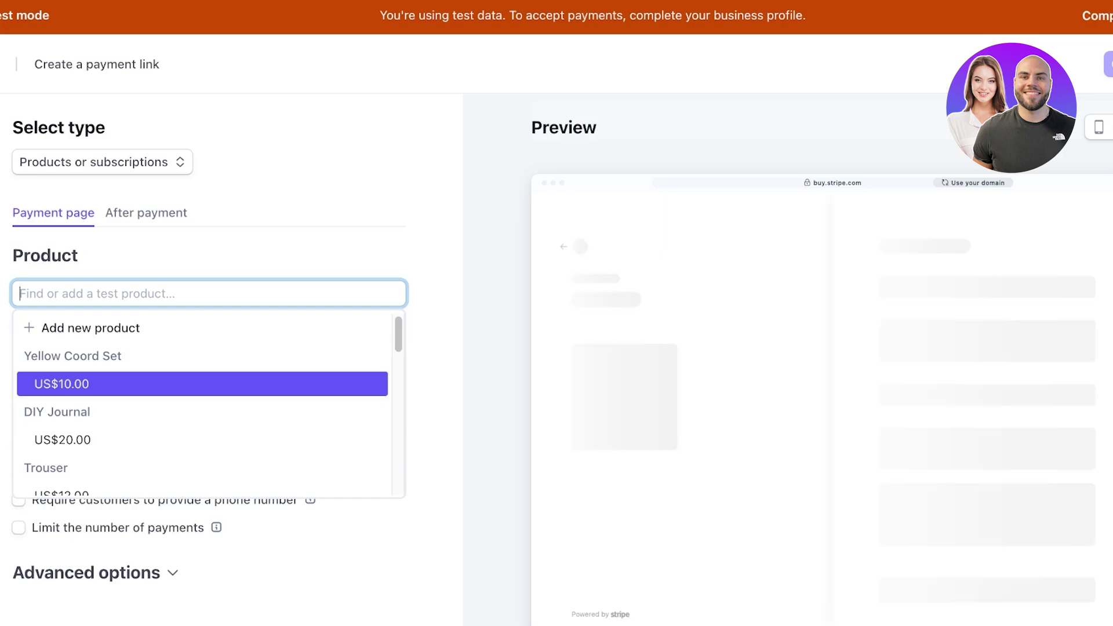
{"action": "left_click", "coordinate": [202, 384]}
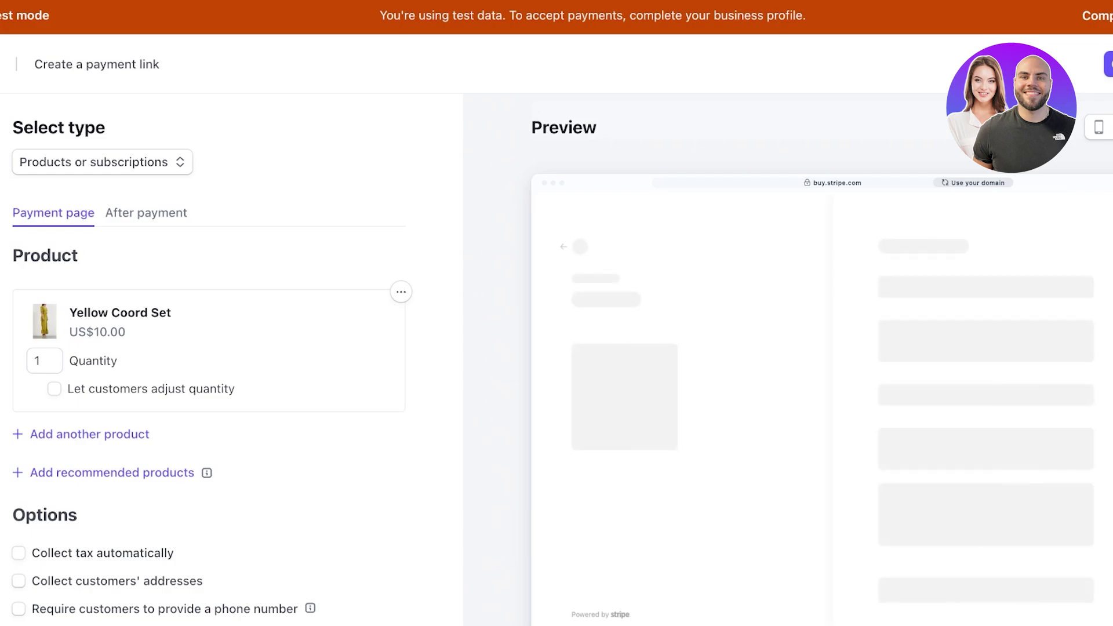
Let customers adjust the Yellow Coord Set's quantity on the payment link, with a maximum of 5
{"action": "left_click", "coordinate": [55, 389]}
{"action": "double_click", "coordinate": [219, 416]}
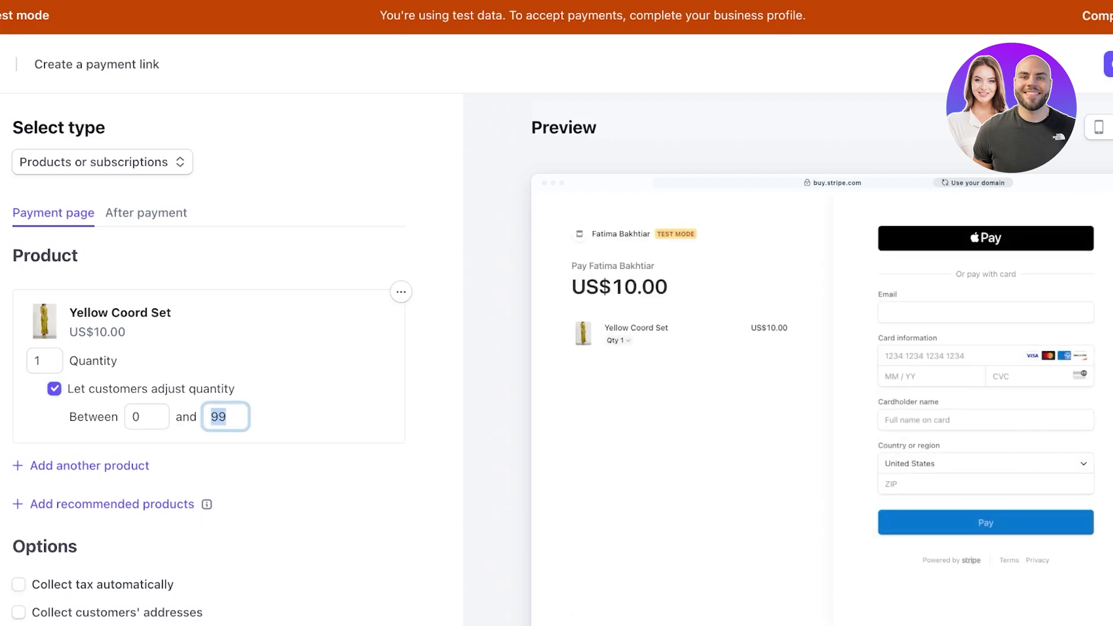
{"action": "type", "text": "5"}
{"action": "key", "text": "Tab"}
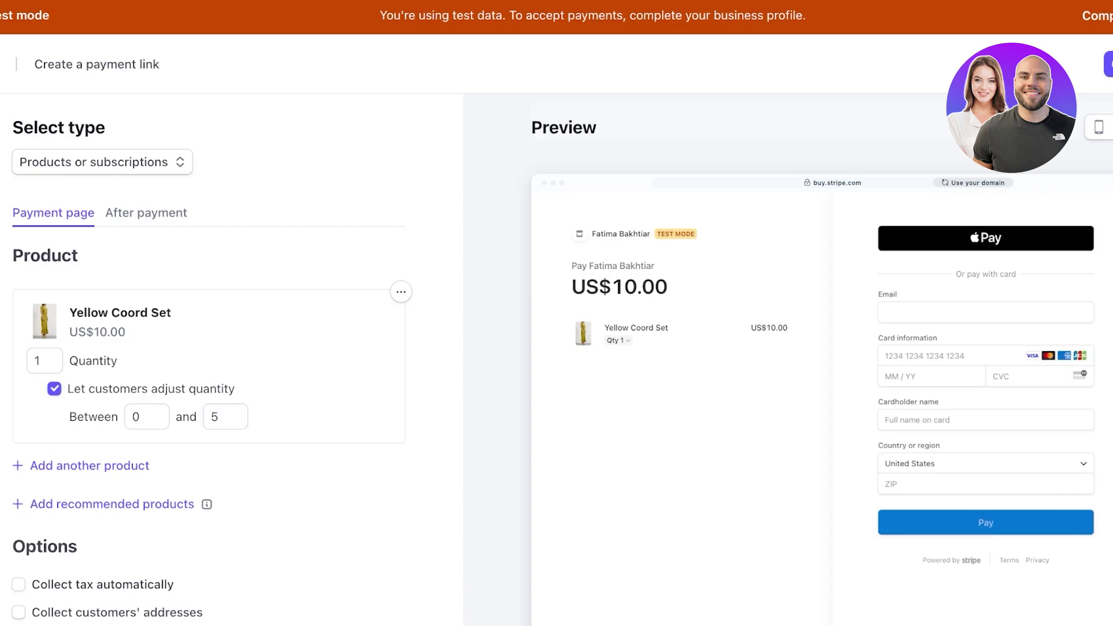
Set the payment link to collect billing and shipping addresses and require customers to provide a phone number
{"action": "scroll", "coordinate": [557, 359], "scroll_direction": "down", "scroll_amount": 2}
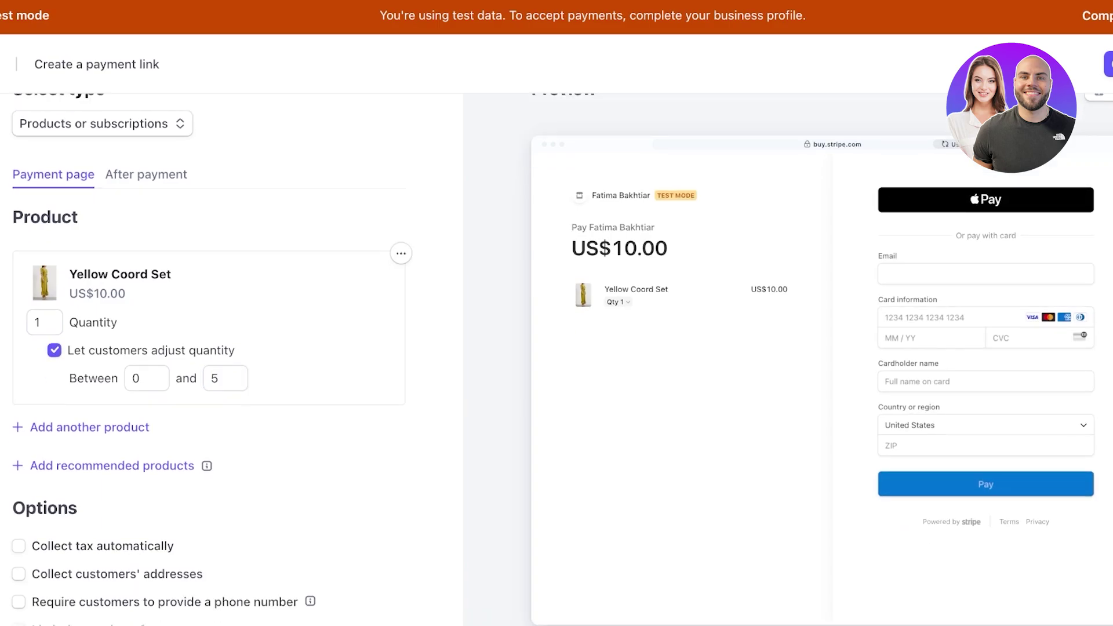
{"action": "scroll", "coordinate": [90, 392], "scroll_direction": "down", "scroll_amount": 2}
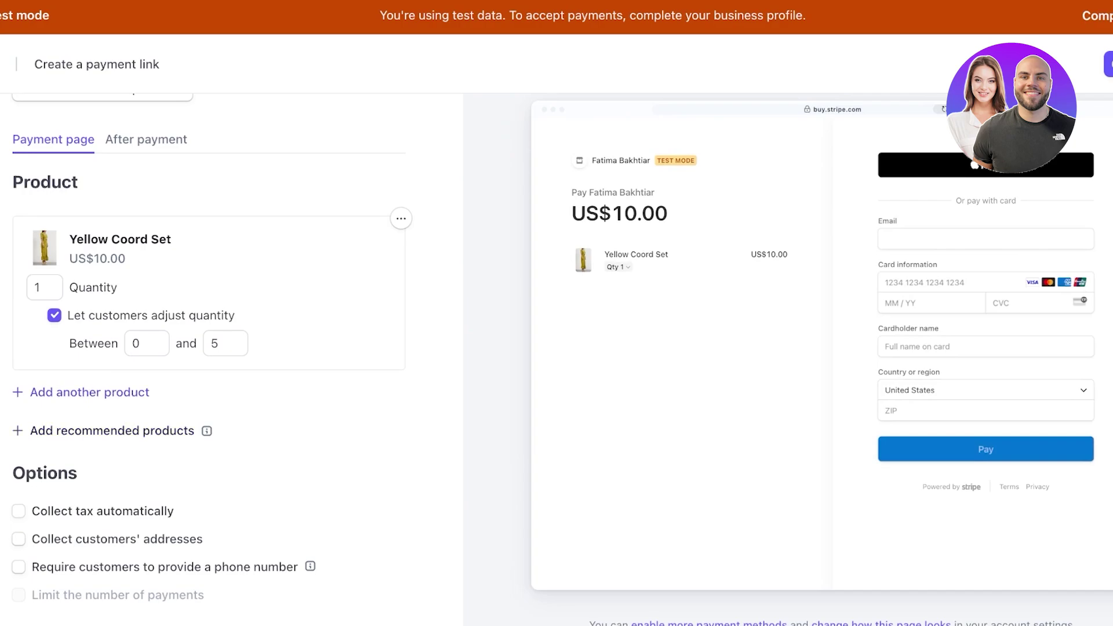
{"action": "scroll", "coordinate": [90, 324], "scroll_direction": "down", "scroll_amount": 4}
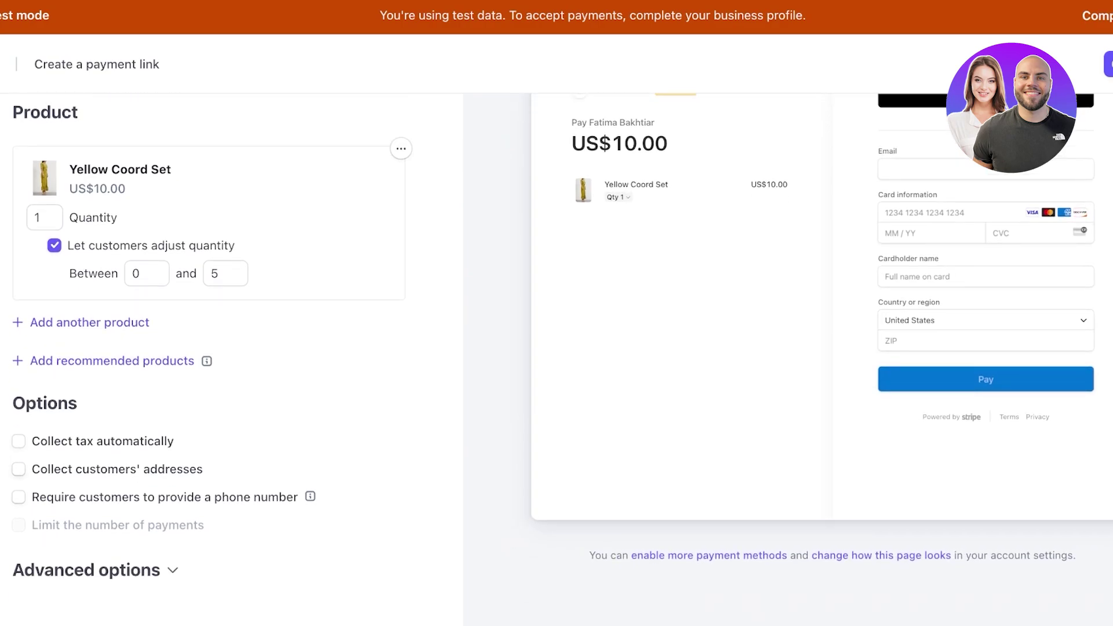
{"action": "left_click", "coordinate": [116, 469]}
{"action": "left_click", "coordinate": [18, 560]}
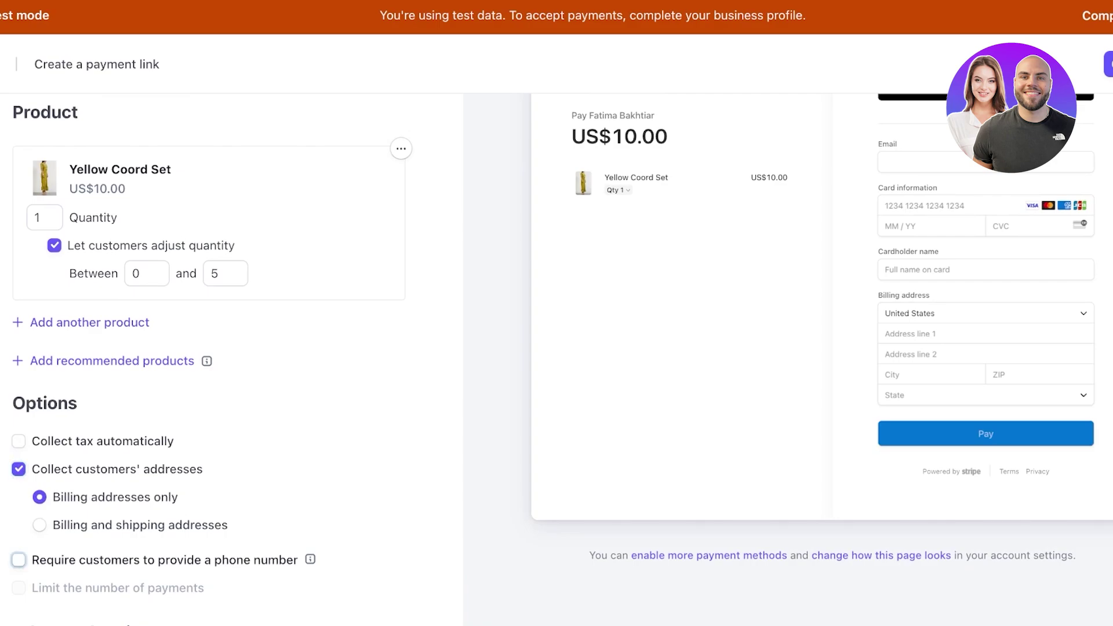
{"action": "left_click", "coordinate": [39, 525]}
{"action": "scroll", "coordinate": [232, 406], "scroll_direction": "down", "scroll_amount": 3}
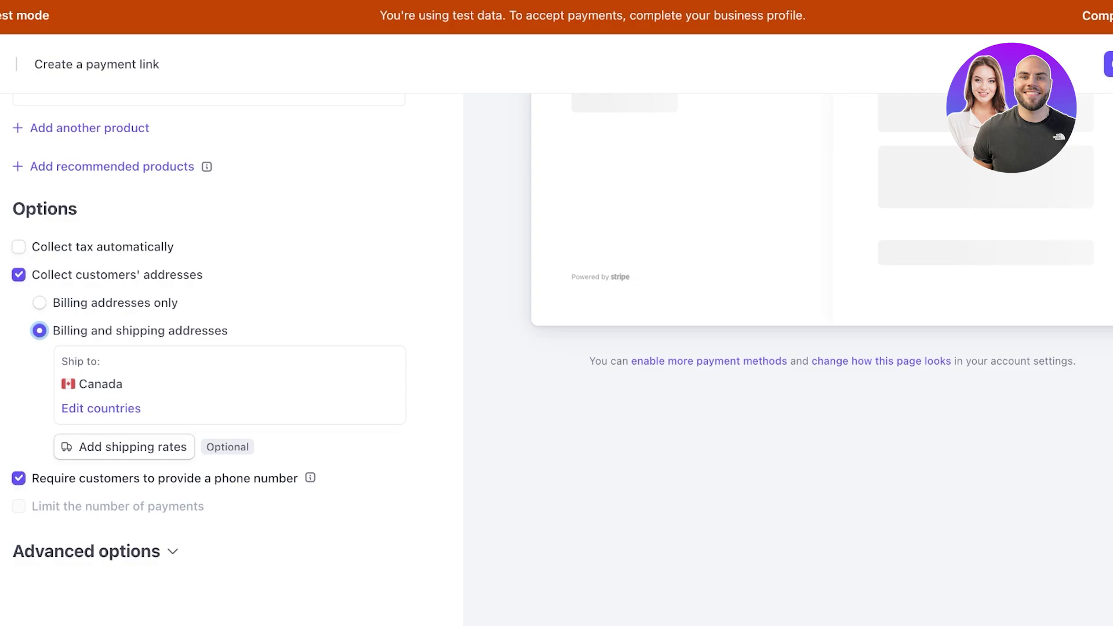
{"action": "scroll", "coordinate": [231, 348], "scroll_direction": "up", "scroll_amount": 5}
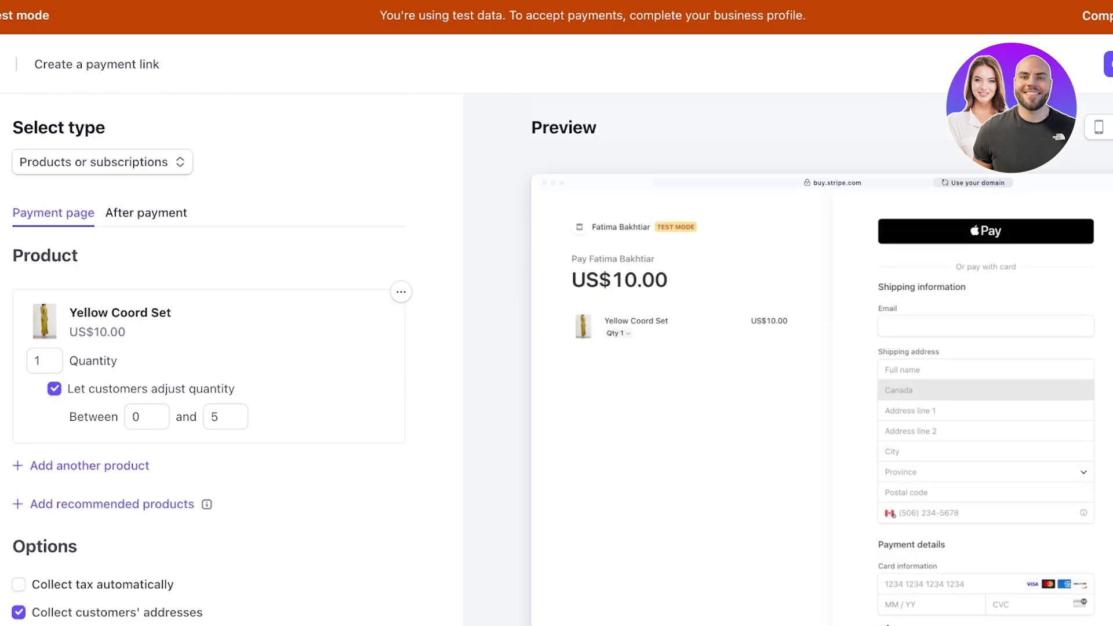
Review the payment link's after-payment confirmation and invoice options, and create the link
{"action": "left_click", "coordinate": [146, 212]}
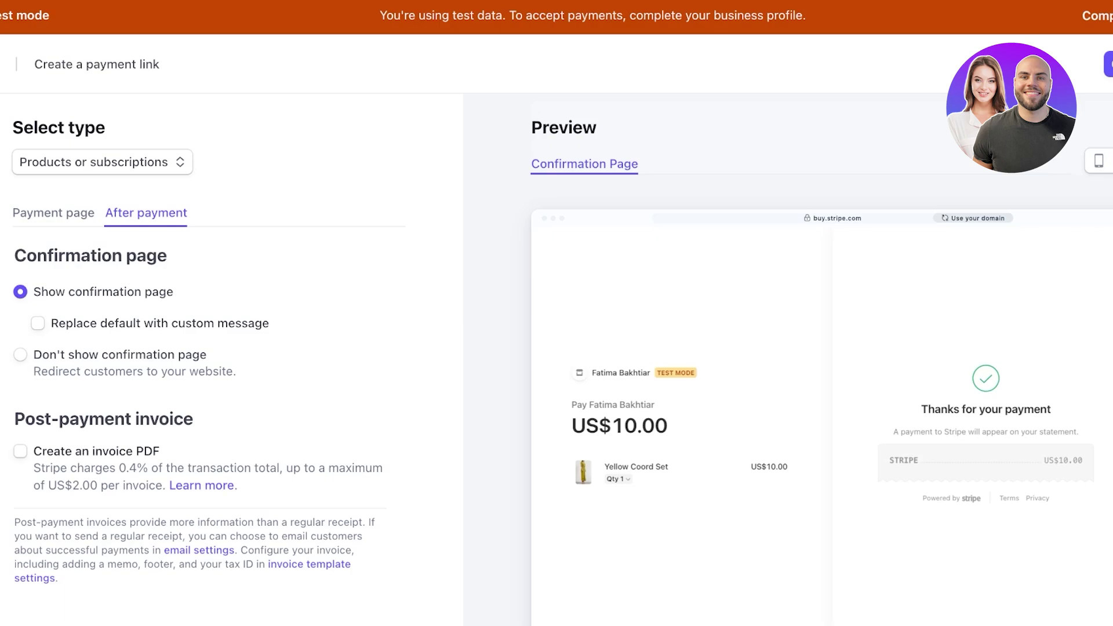
{"action": "scroll", "coordinate": [556, 359], "scroll_direction": "down", "scroll_amount": 3}
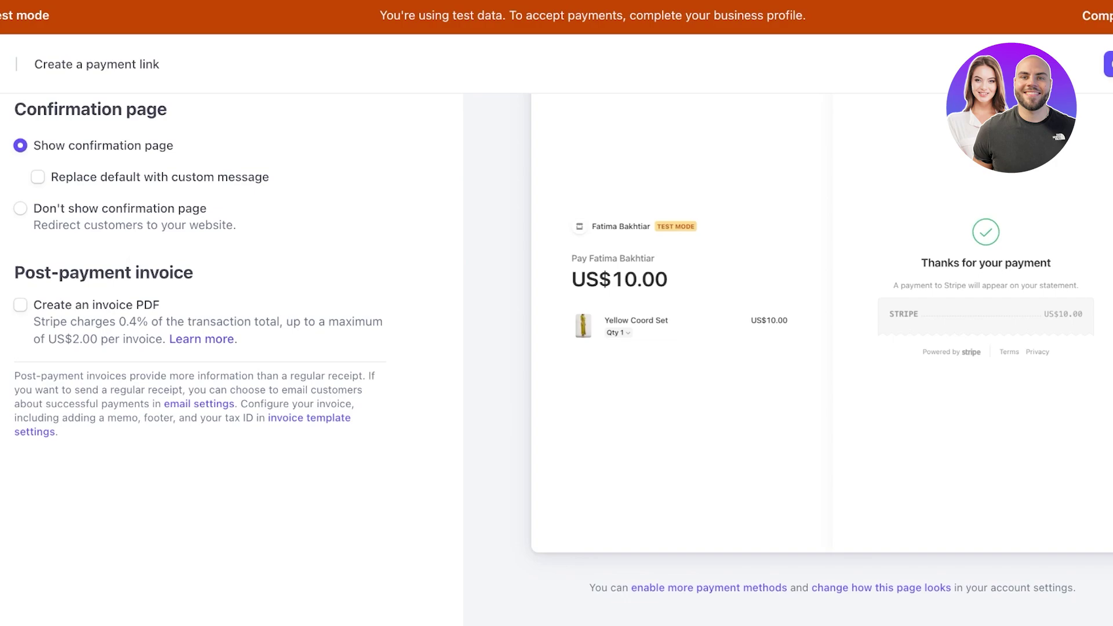
{"action": "scroll", "coordinate": [557, 359], "scroll_direction": "up", "scroll_amount": 3}
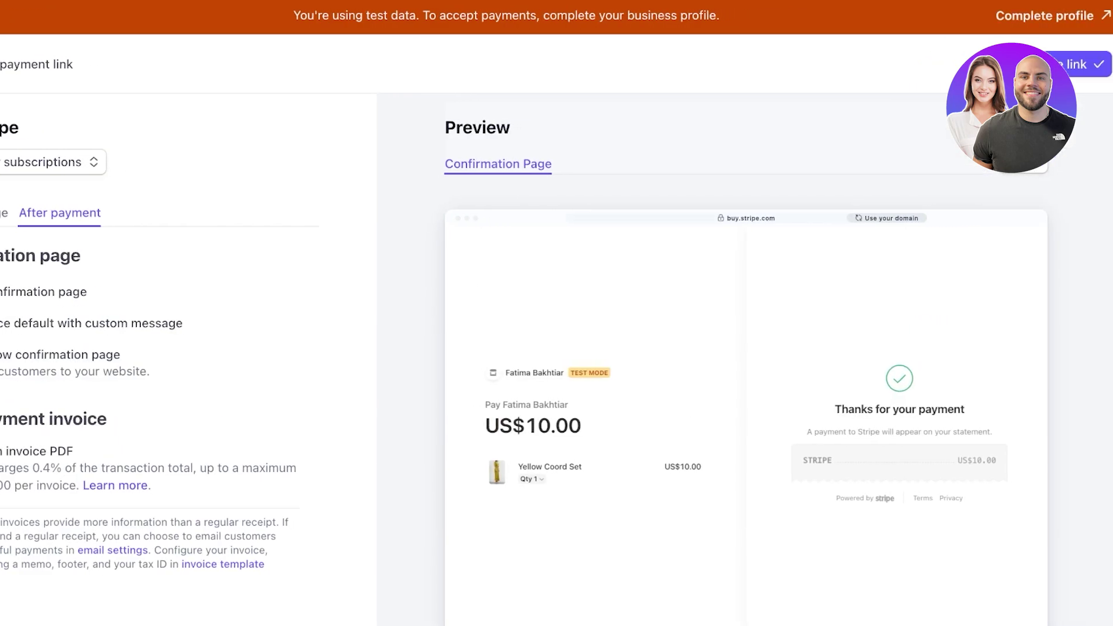
{"action": "left_click", "coordinate": [1049, 65]}
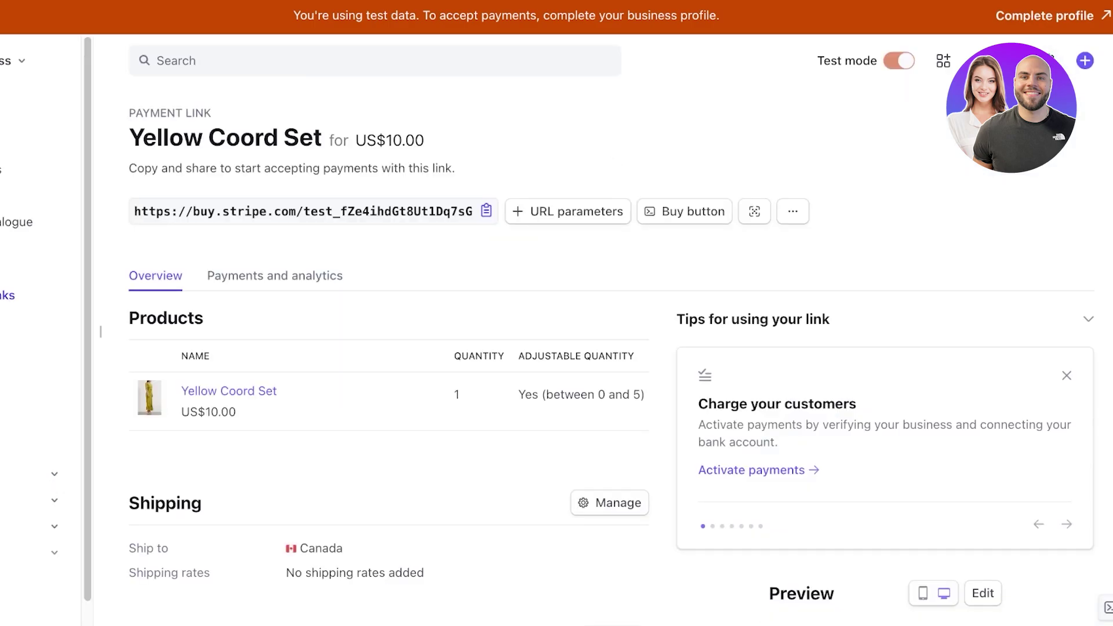
Copy the new payment link's URL and search for "google sites" in a new browser tab
{"action": "left_click", "coordinate": [486, 211]}
{"action": "key", "text": "super+t"}
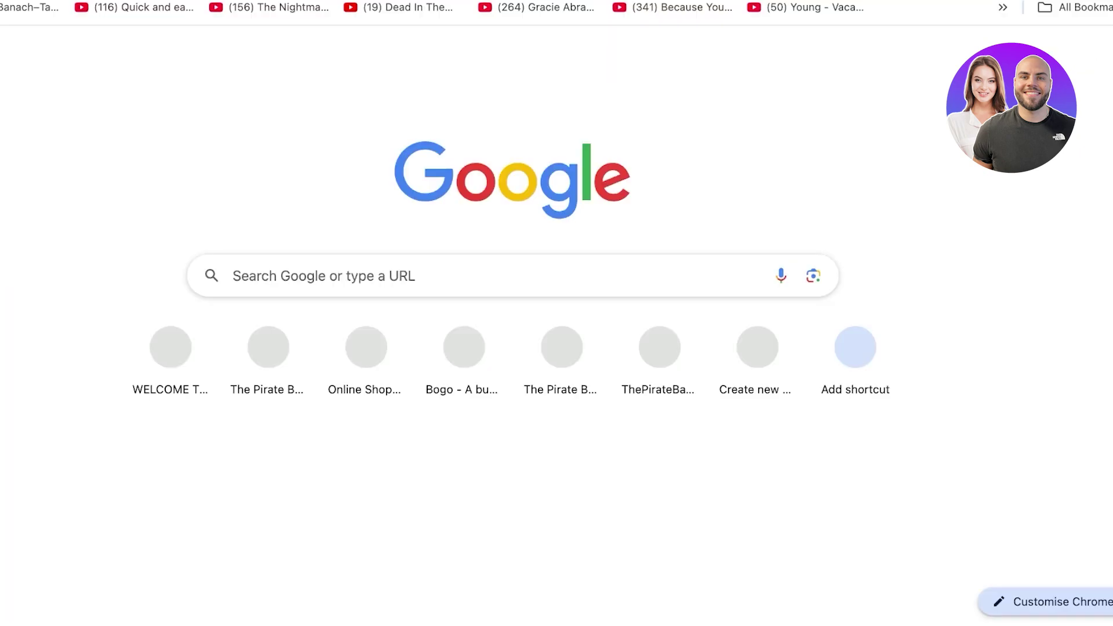
{"action": "type", "text": "google sites"}
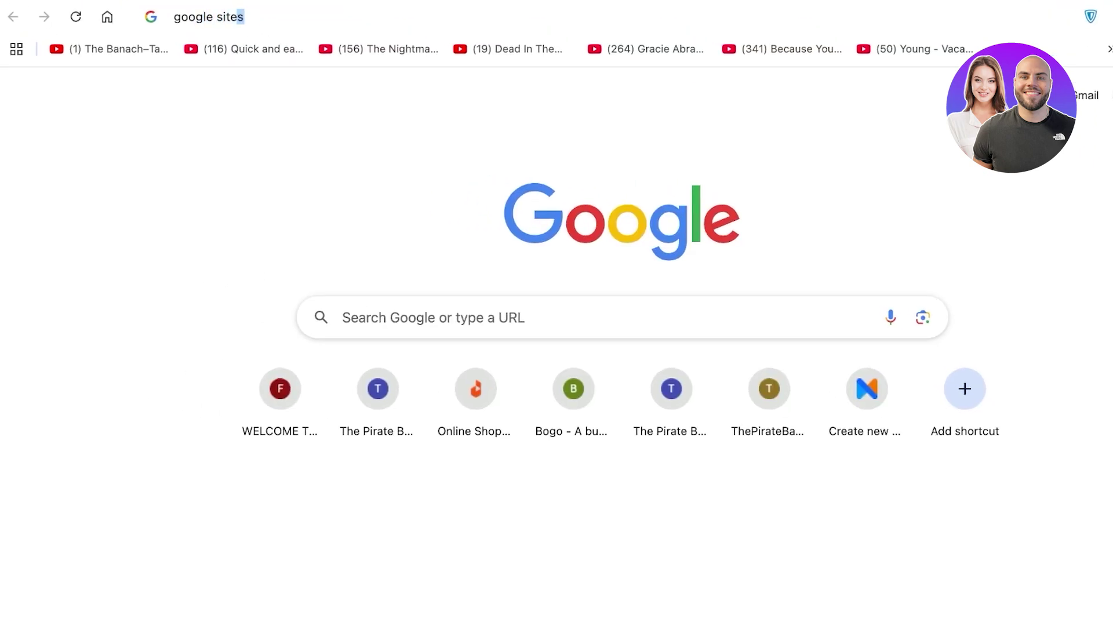
{"action": "key", "text": "Return"}
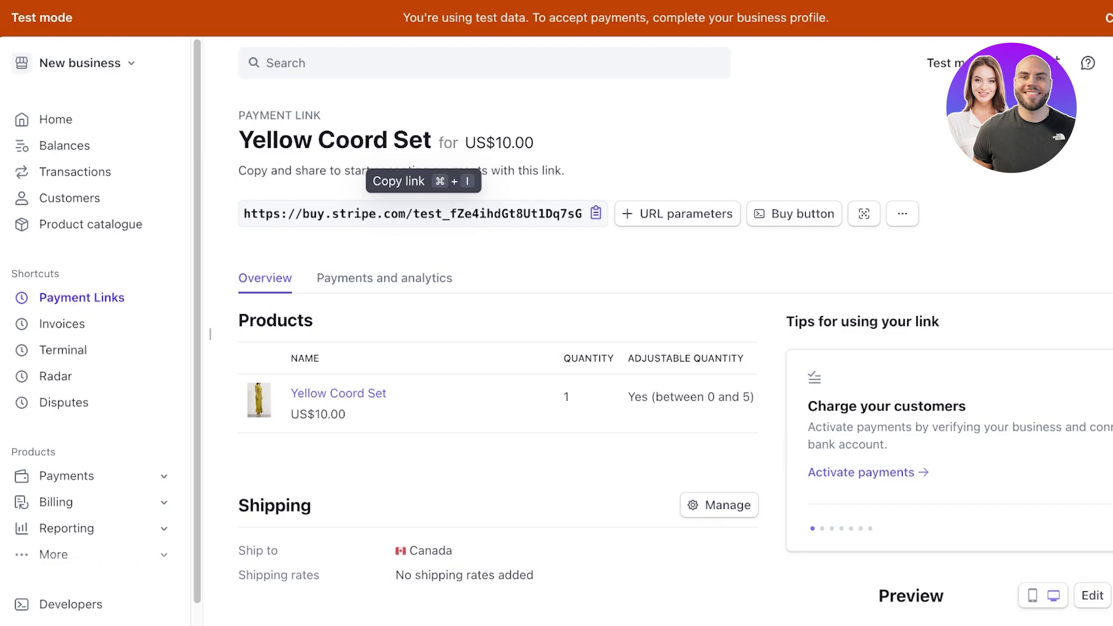
Copy the Yellow Coord Set payment link's URL again from its overview page in Stripe
{"action": "left_click", "coordinate": [596, 213]}
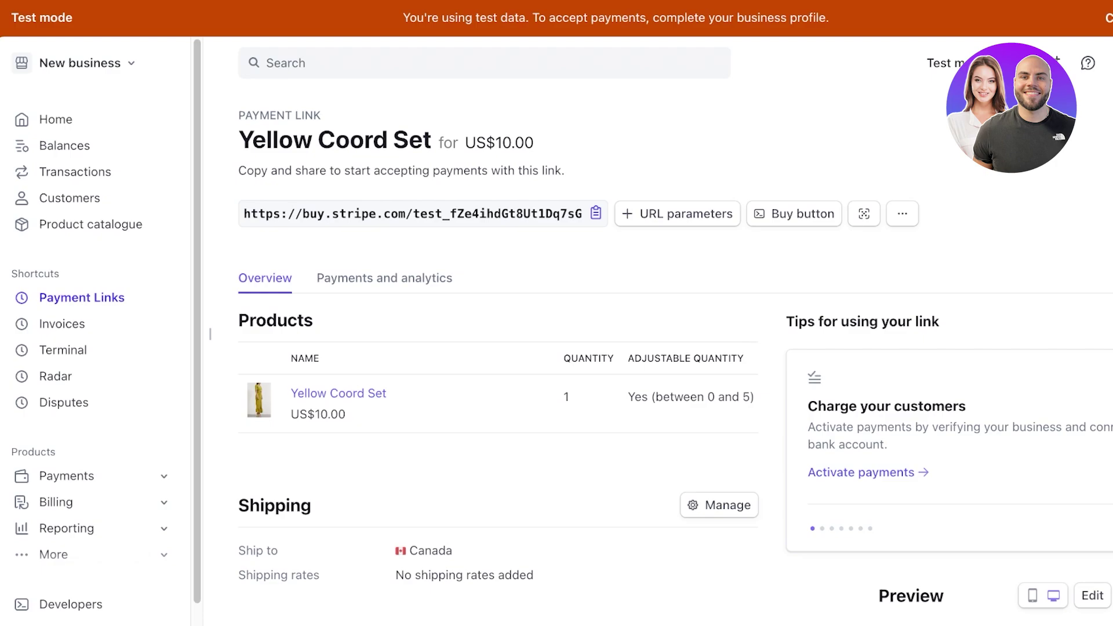
{"action": "scroll", "coordinate": [658, 348], "scroll_direction": "down", "scroll_amount": 3}
{"action": "scroll", "coordinate": [675, 358], "scroll_direction": "up", "scroll_amount": 3}
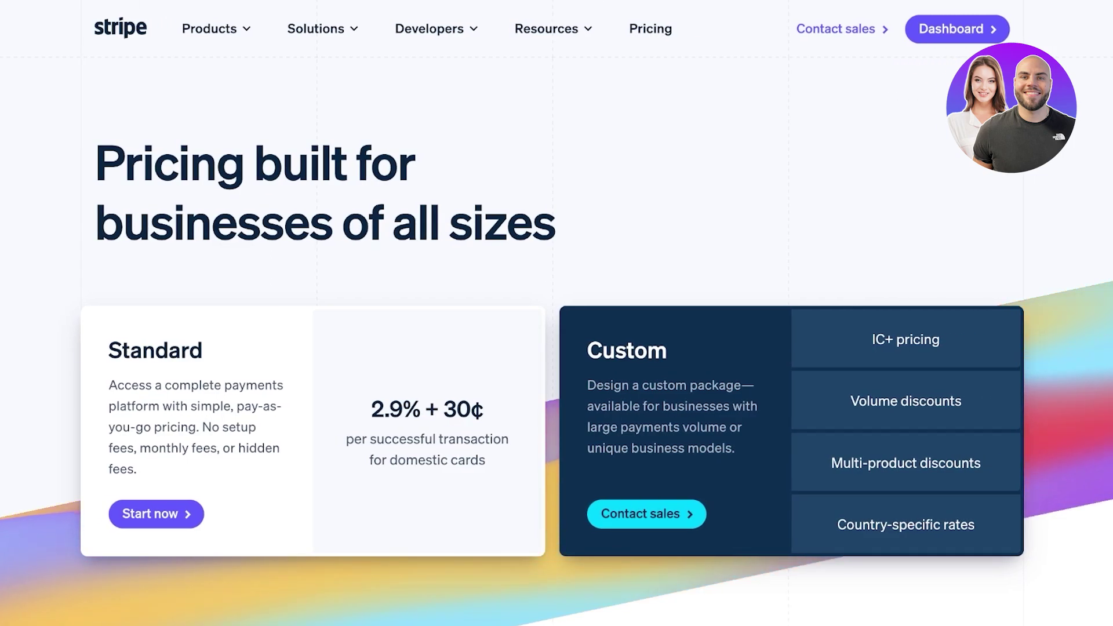
Examine Stripe's pricing page, covering the Standard and Custom plans and the Payments fees for cards, Link, bank debits, international methods and Buy Now Pay Later
{"action": "scroll", "coordinate": [556, 313], "scroll_direction": "down", "scroll_amount": 2}
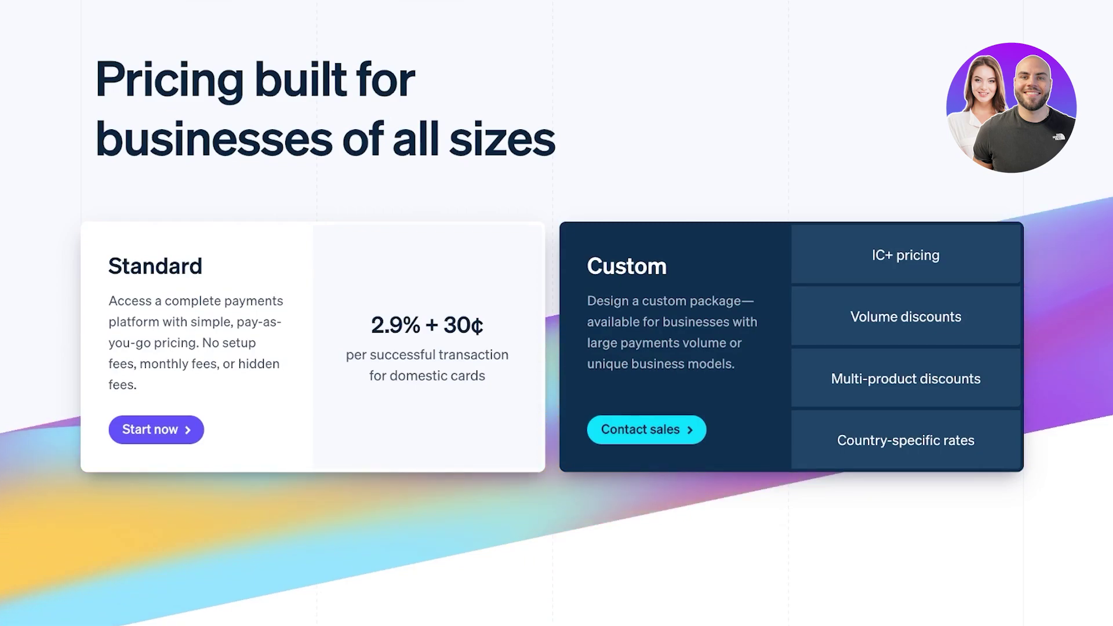
{"action": "scroll", "coordinate": [556, 313], "scroll_direction": "down", "scroll_amount": 10}
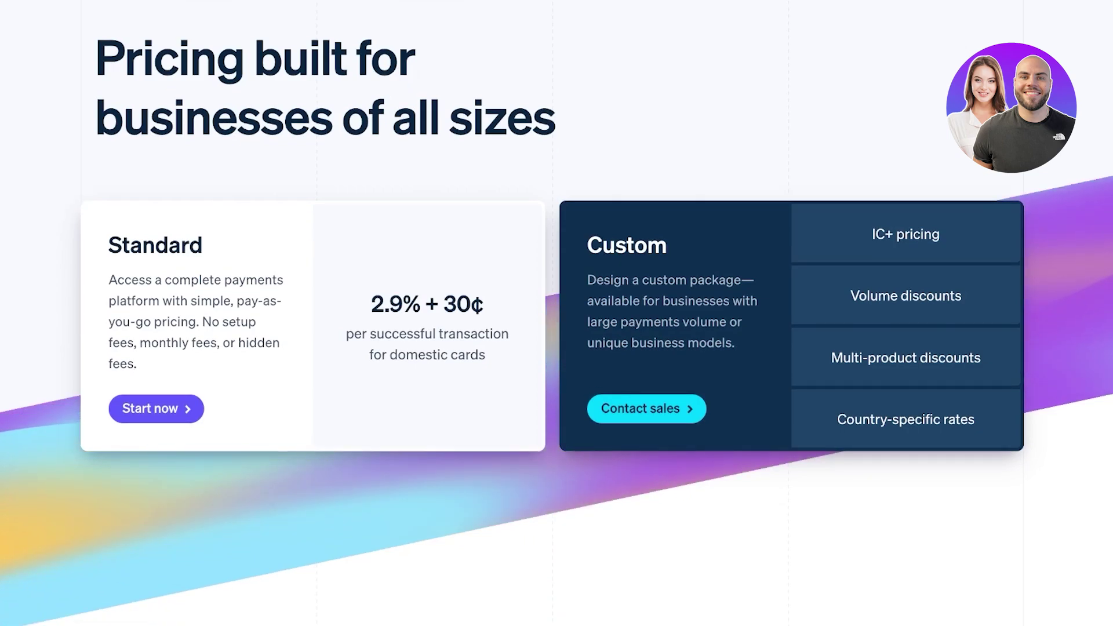
{"action": "scroll", "coordinate": [557, 313], "scroll_direction": "down", "scroll_amount": 15}
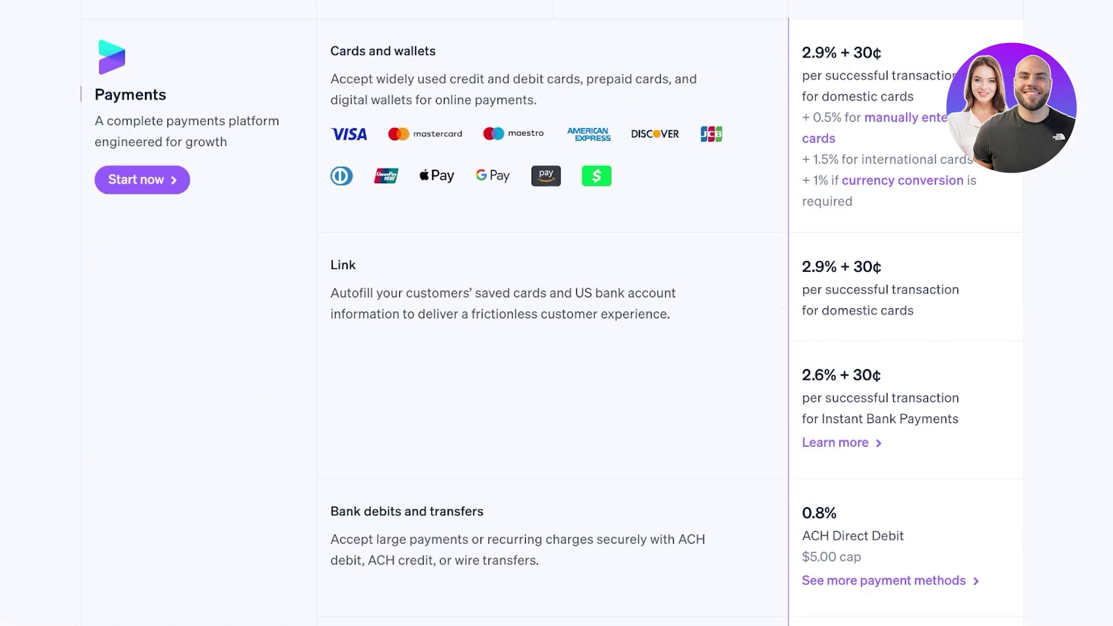
{"action": "scroll", "coordinate": [557, 313], "scroll_direction": "up", "scroll_amount": 4}
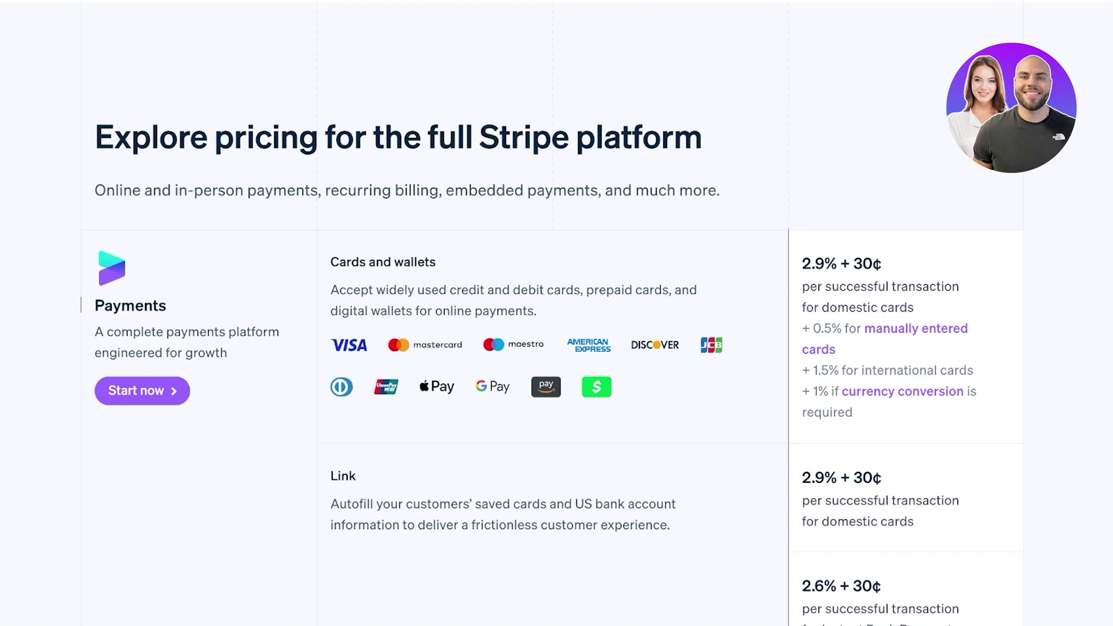
{"action": "scroll", "coordinate": [556, 313], "scroll_direction": "down", "scroll_amount": 6}
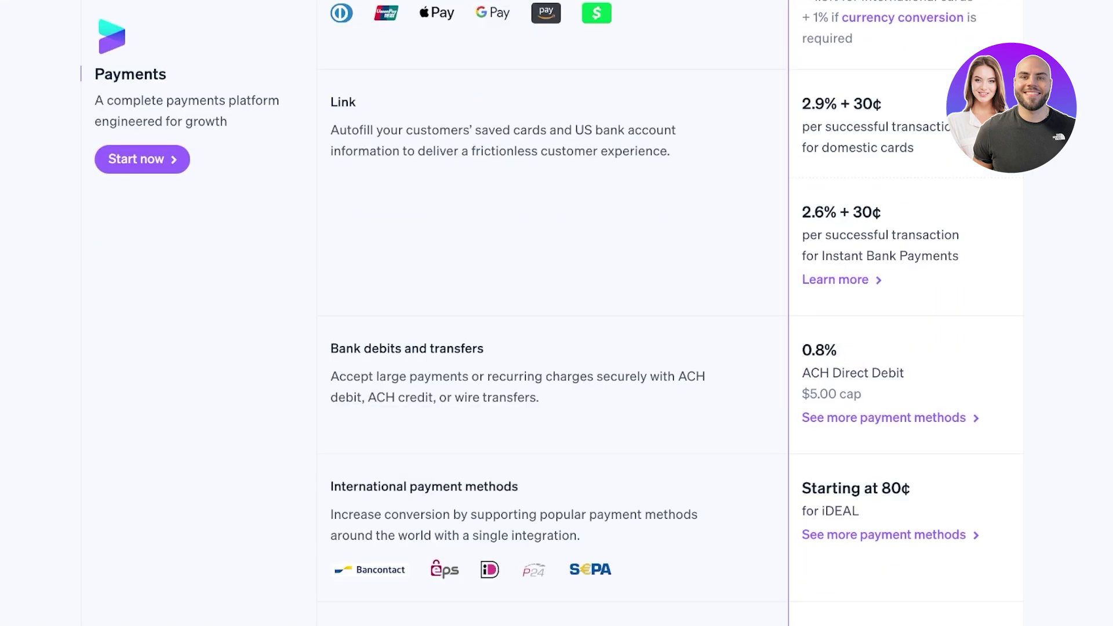
{"action": "scroll", "coordinate": [557, 313], "scroll_direction": "down", "scroll_amount": 1}
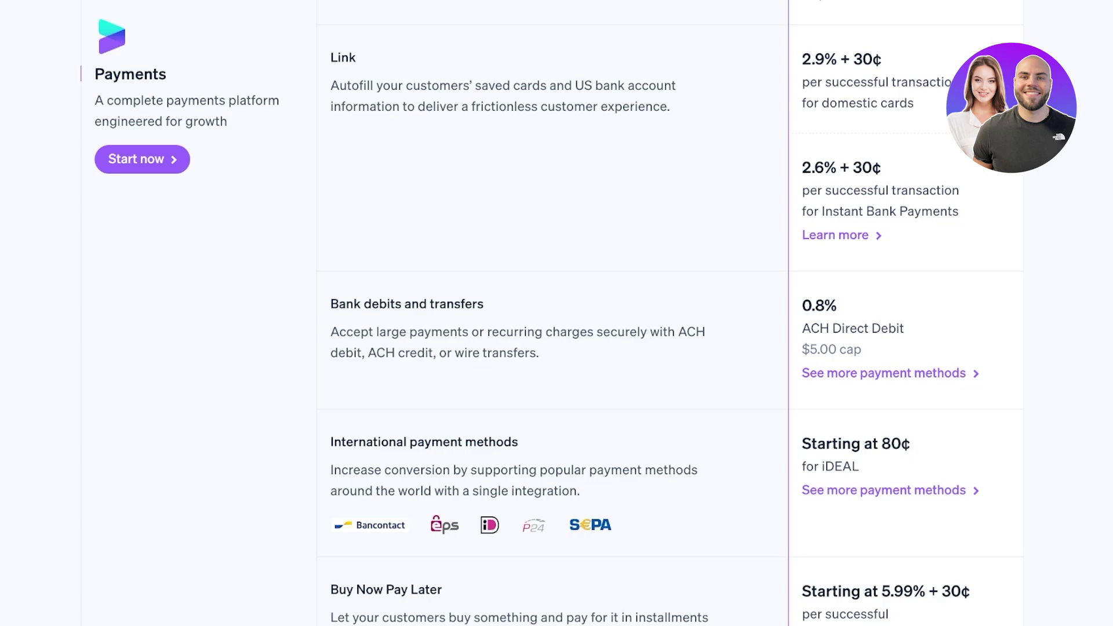
{"action": "scroll", "coordinate": [557, 313], "scroll_direction": "down", "scroll_amount": 4}
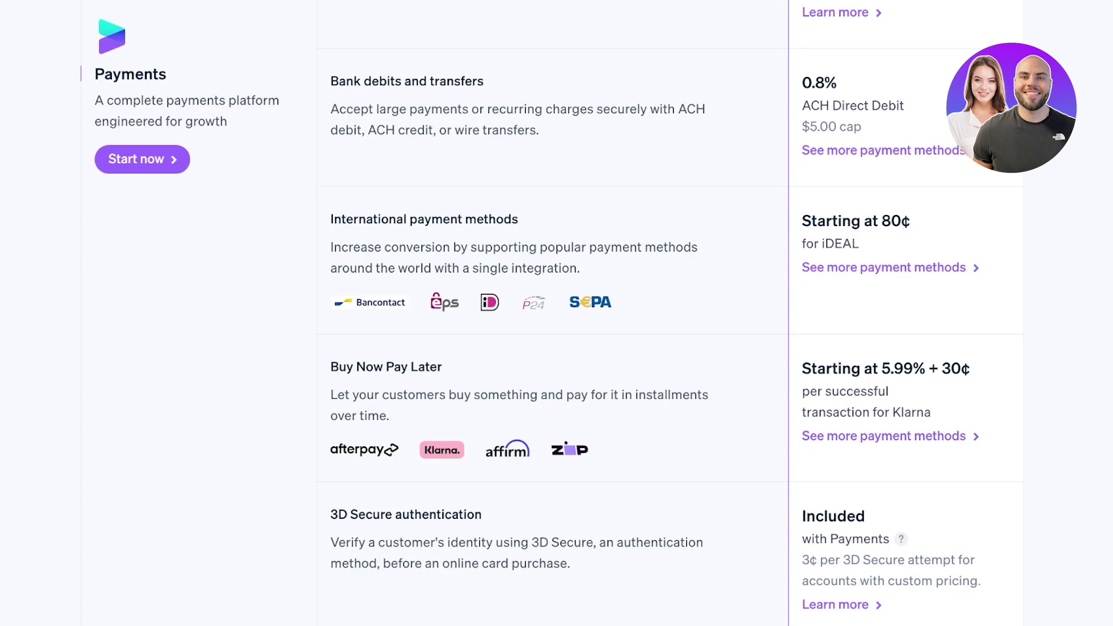
{"action": "scroll", "coordinate": [557, 312], "scroll_direction": "down", "scroll_amount": 7}
{"action": "scroll", "coordinate": [556, 313], "scroll_direction": "up", "scroll_amount": 12}
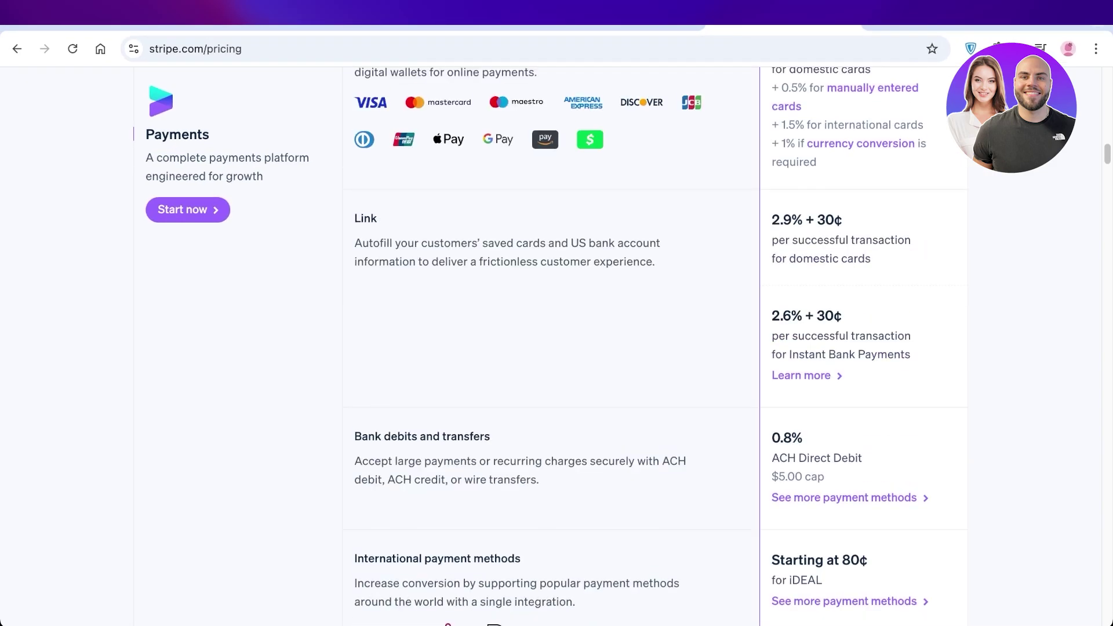
{"action": "scroll", "coordinate": [556, 348], "scroll_direction": "up", "scroll_amount": 15}
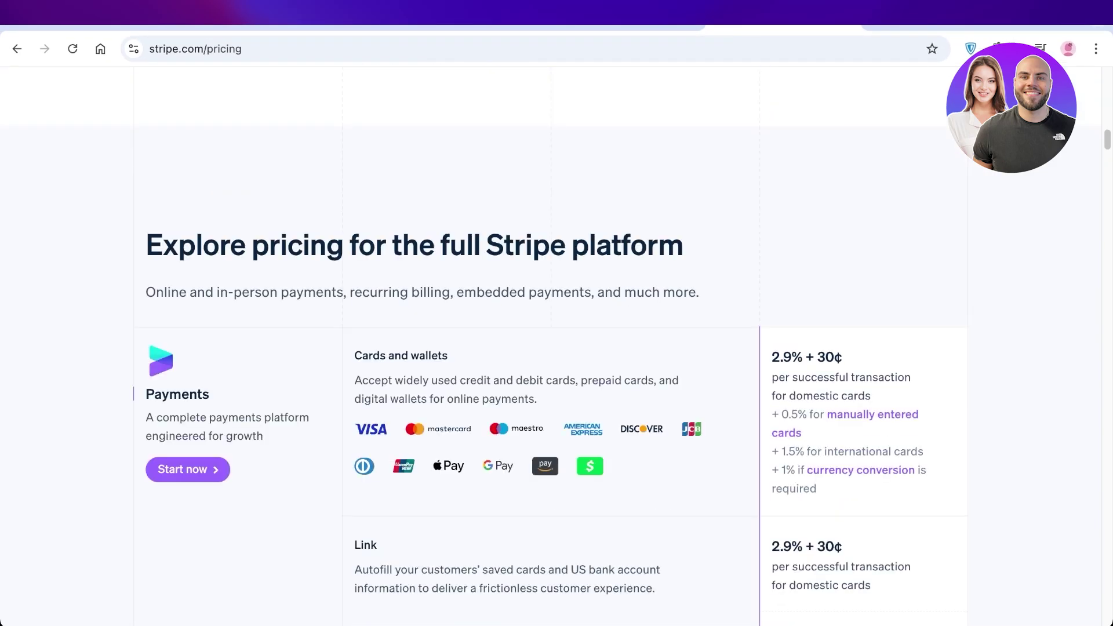